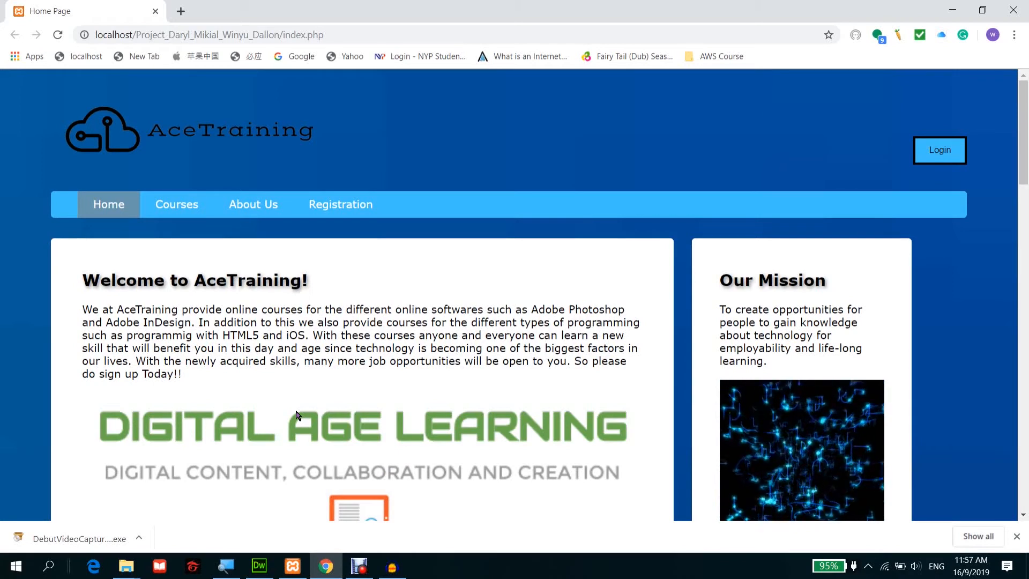
Switch to the XAMPP Control Panel to check the status of Apache and MySQL, and return to Chrome
key(alt+Tab)
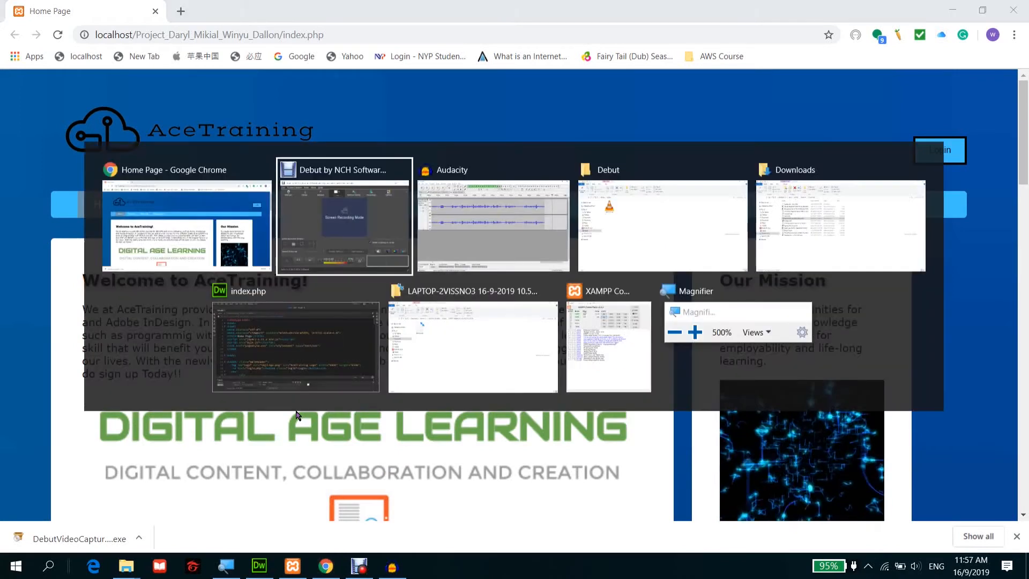
key(alt+Tab)
key(alt+Tab)
key(alt+Tab)
key(alt+Tab)
key(alt+Tab)
key(alt+Tab)
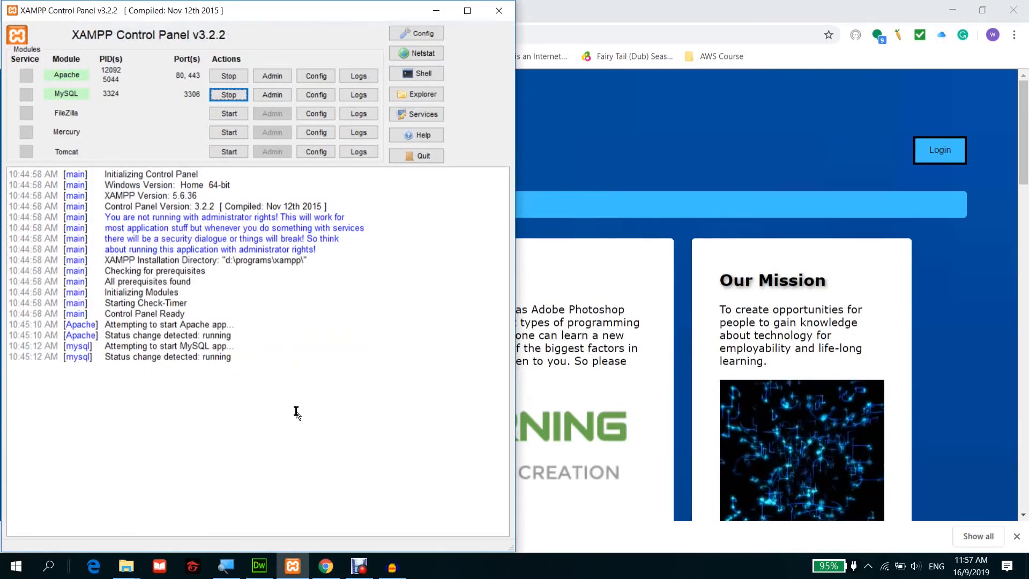
key(alt+Tab)
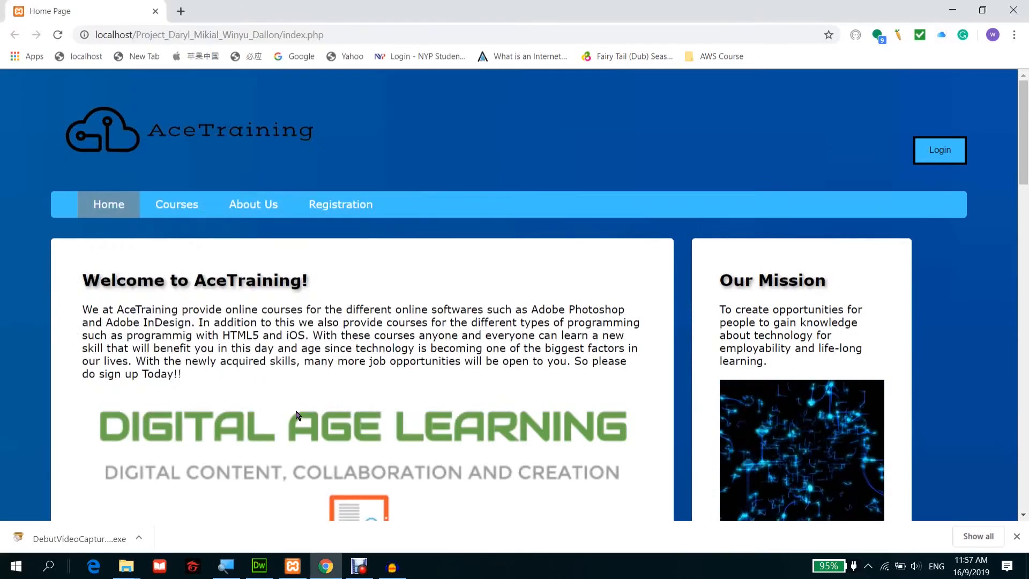
Switch to Dreamweaver and close index.php, and close the Home Page tab in Chrome
key(alt+Tab)
key(alt+Tab)
key(alt+Tab)
key(alt+Tab)
key(alt+Tab)
key(alt+Tab)
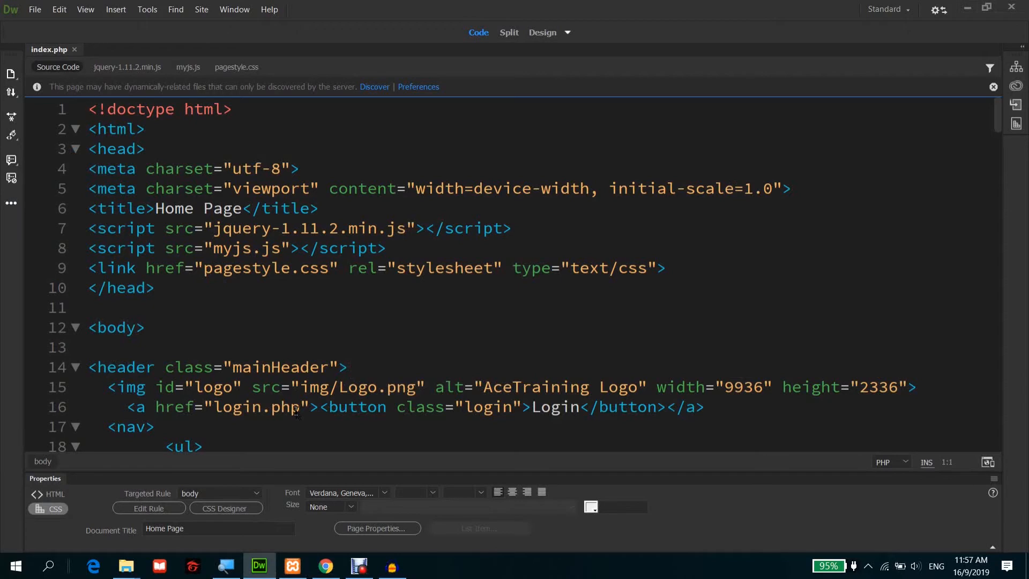
key(ctrl+w)
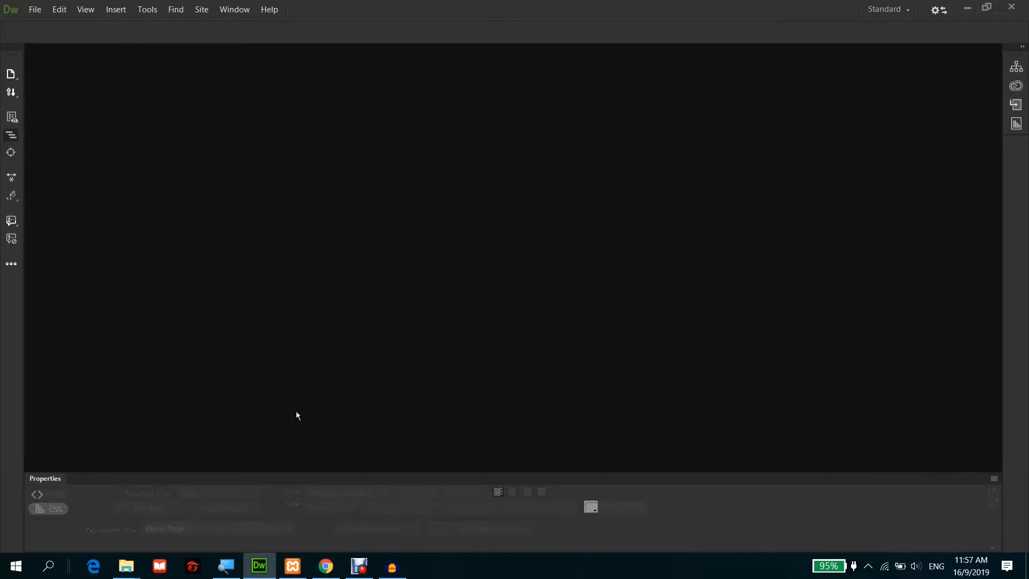
key(alt+Tab)
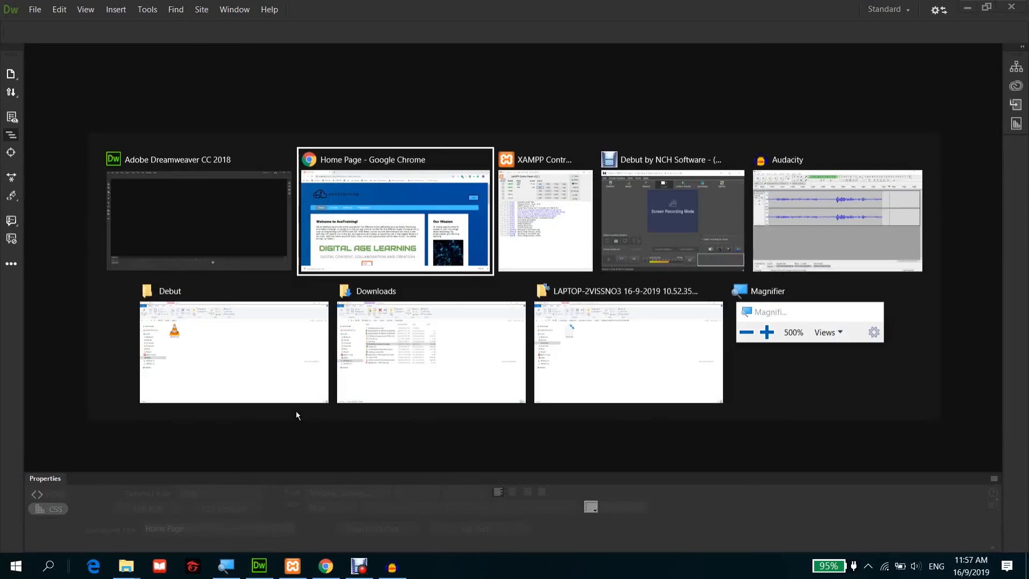
key(ctrl+w)
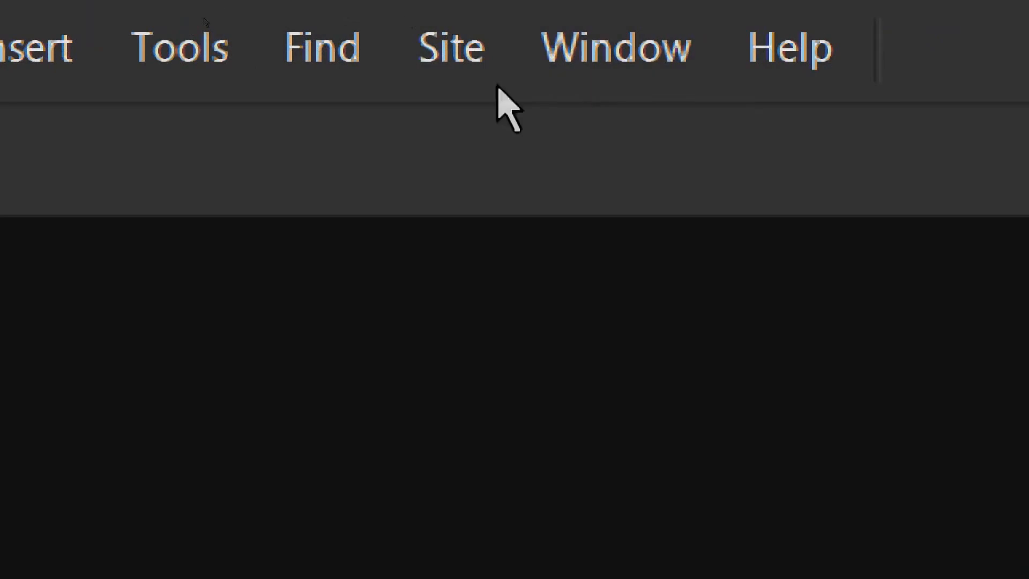
Start a new Dreamweaver site and name it siteWithoutServer
click(439, 49)
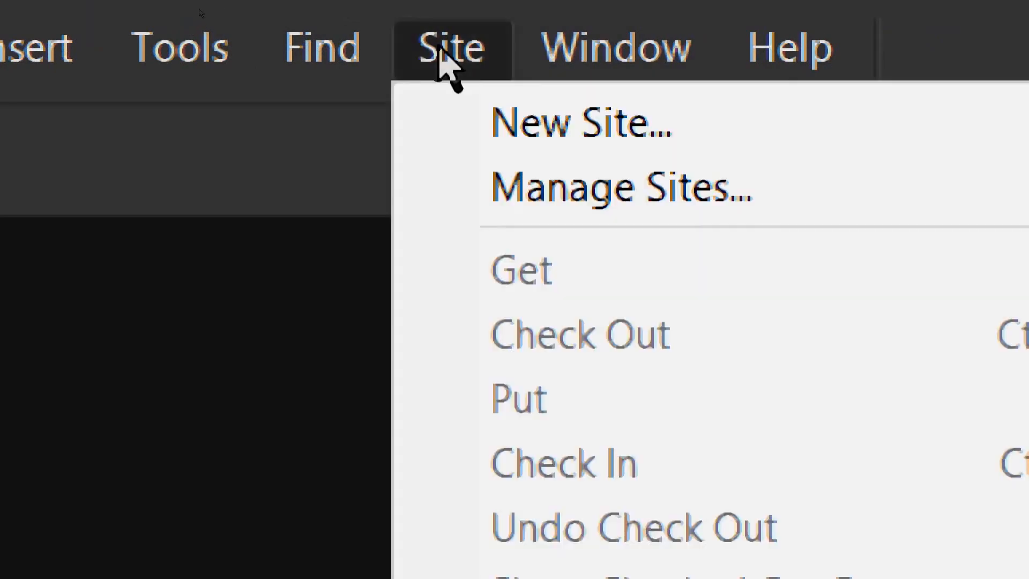
click(490, 112)
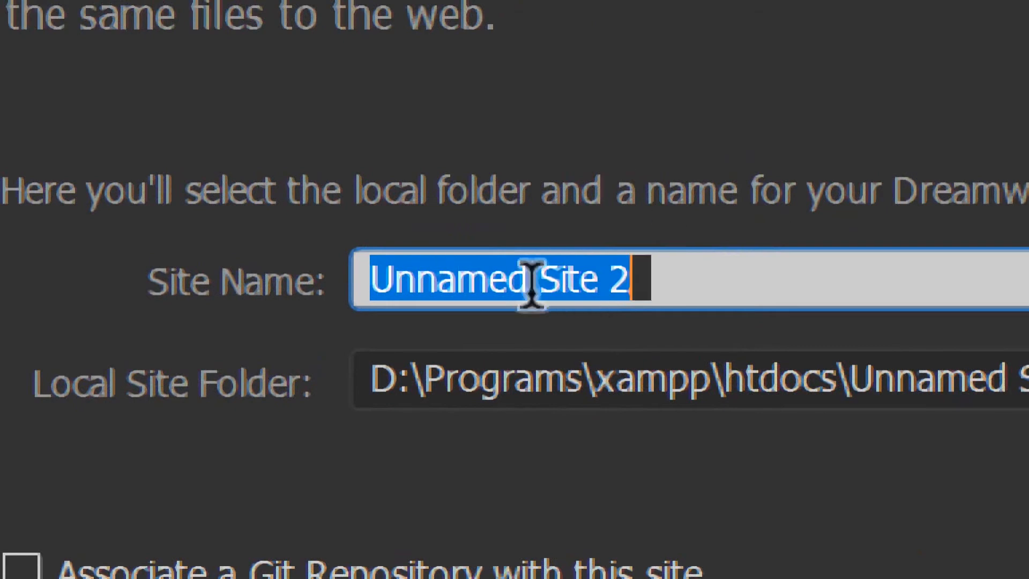
key(BackSpace)
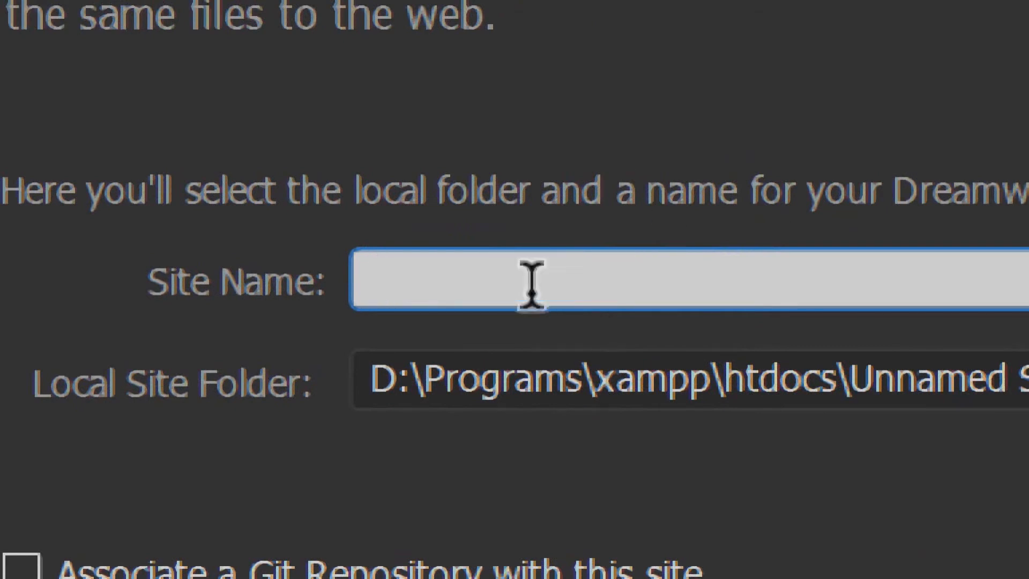
text(sti)
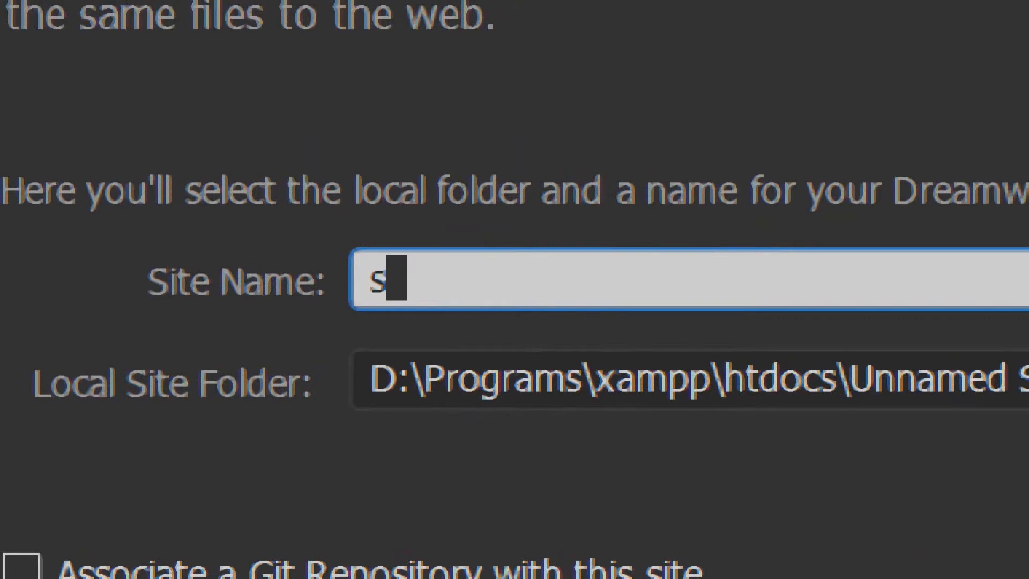
key(BackSpace)
key(BackSpace)
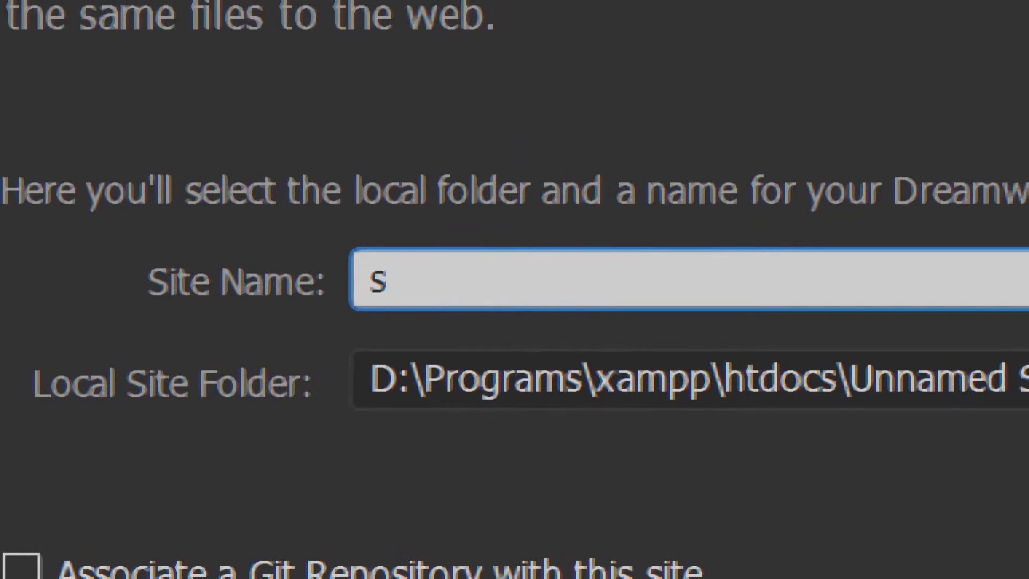
text(iteWithoutSer)
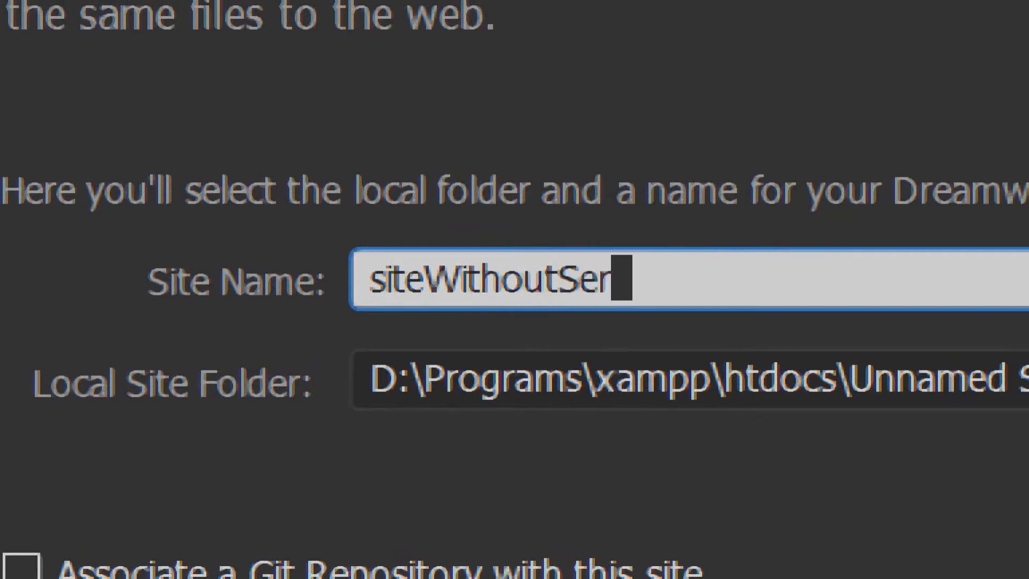
text(ver)
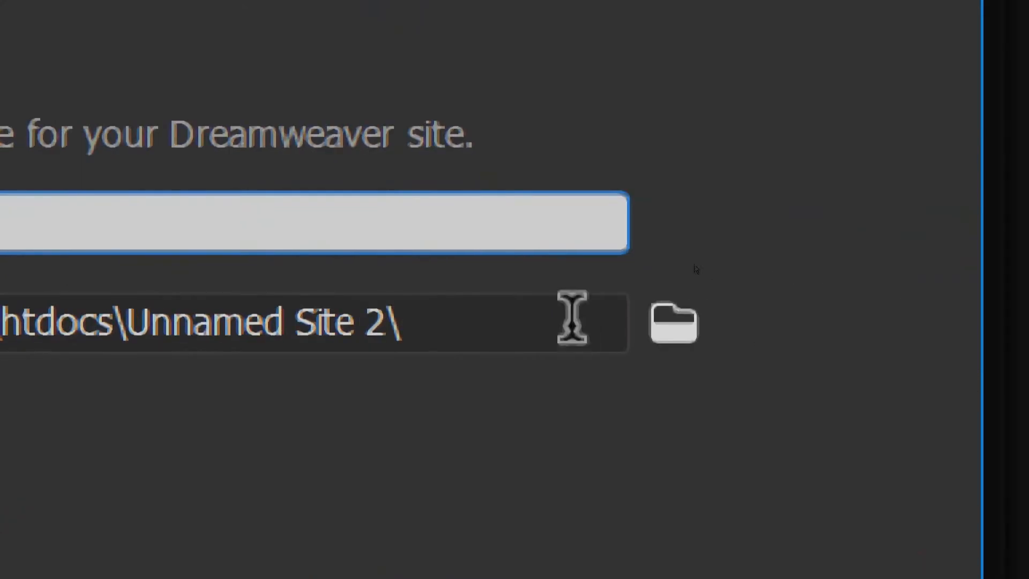
Set the local site folder to the Tuition_Christa folder on the D: drive and save the site setup
click(659, 327)
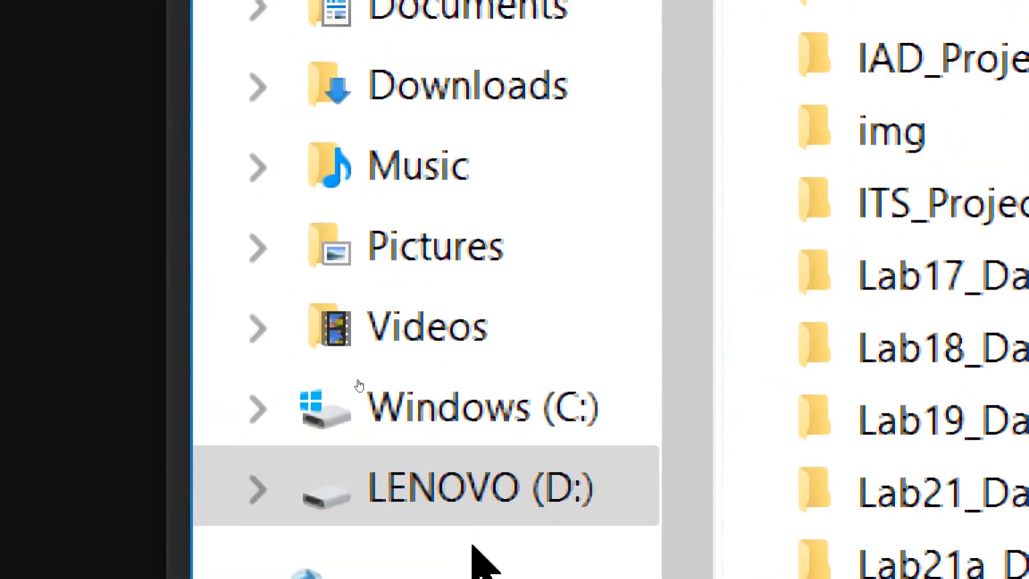
click(466, 483)
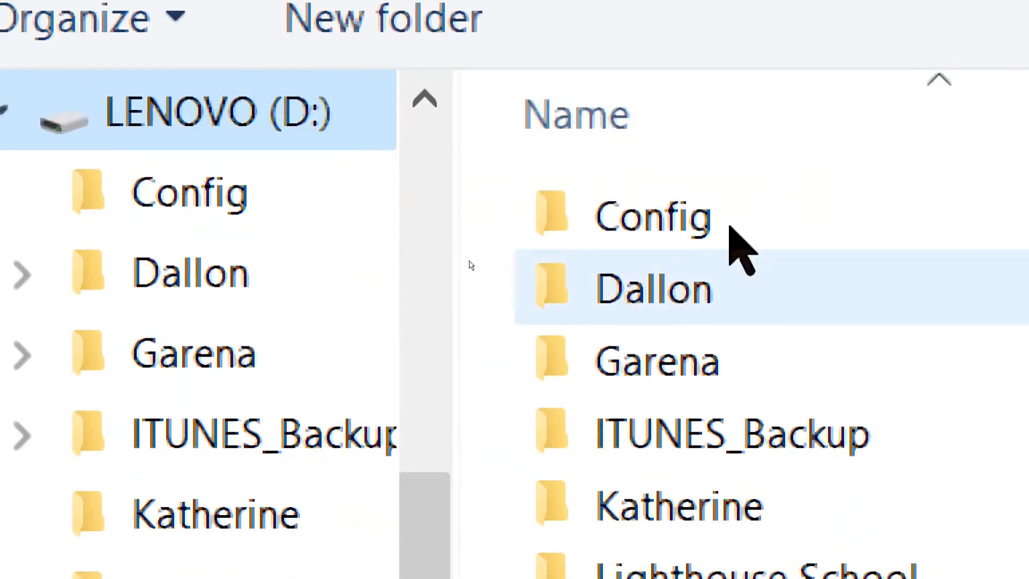
double_click(663, 317)
scroll(678, 450, down, 5)
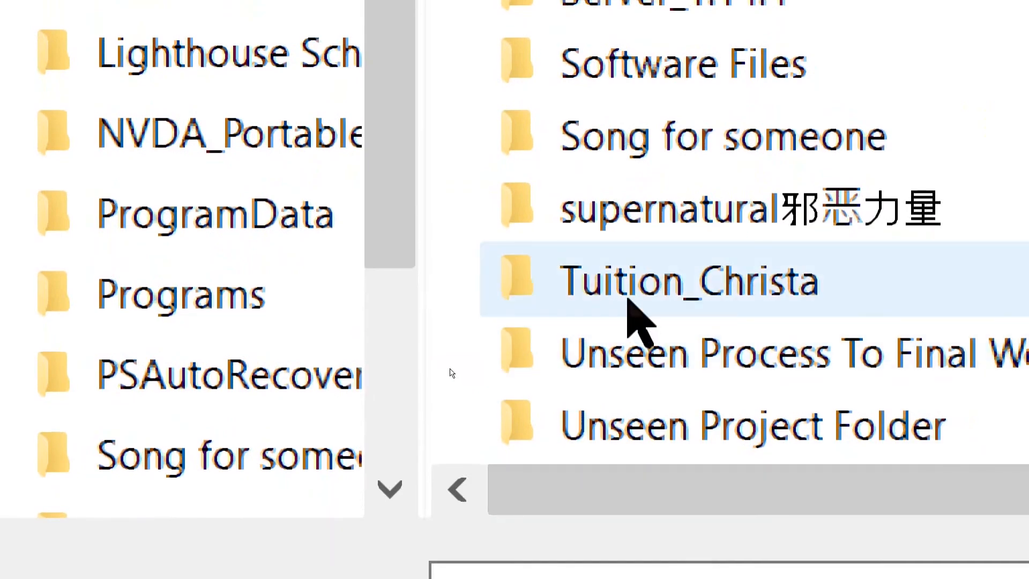
double_click(628, 299)
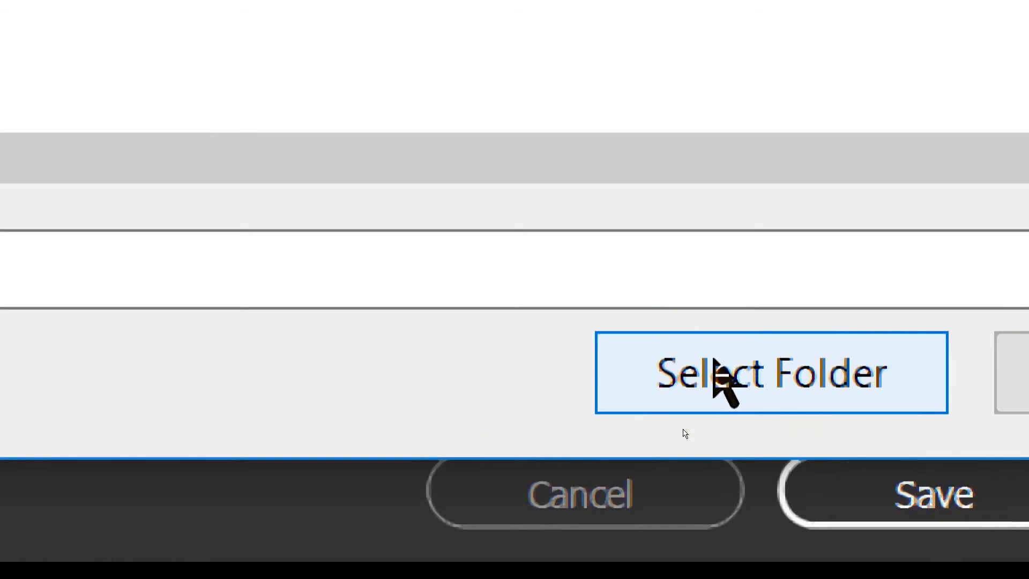
click(718, 370)
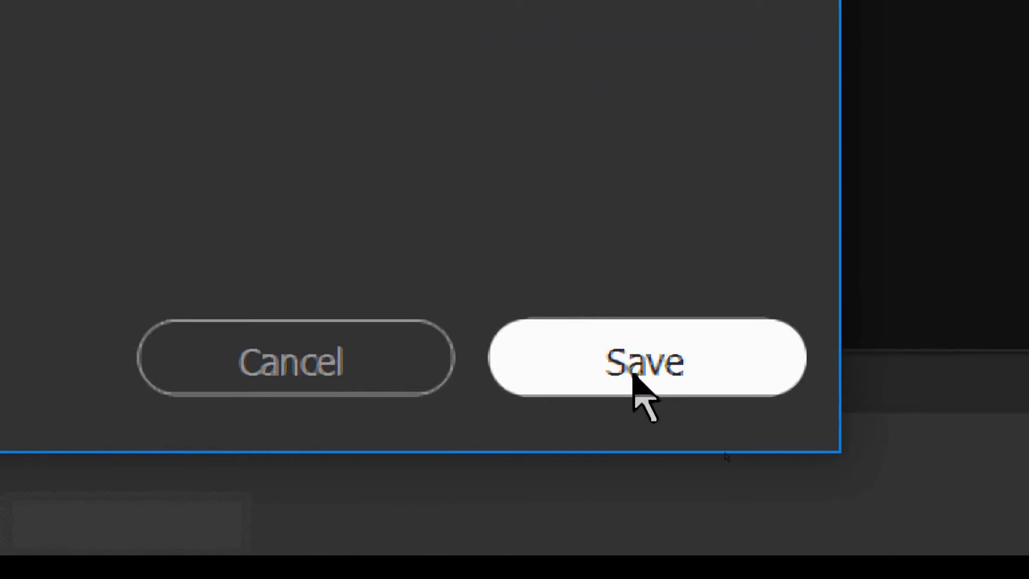
click(636, 376)
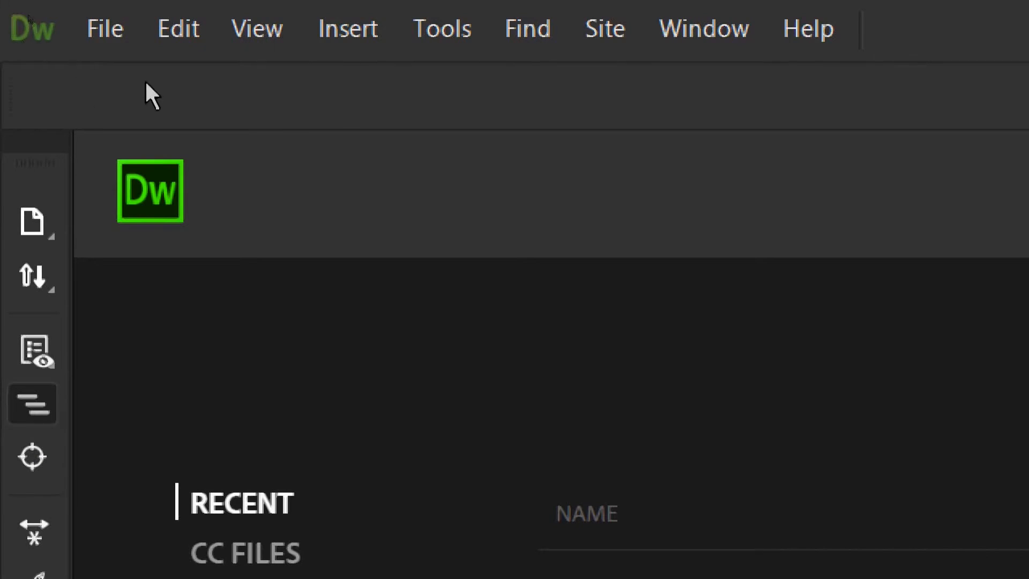
Open example_12-9-19.html from the new site's folder
click(87, 42)
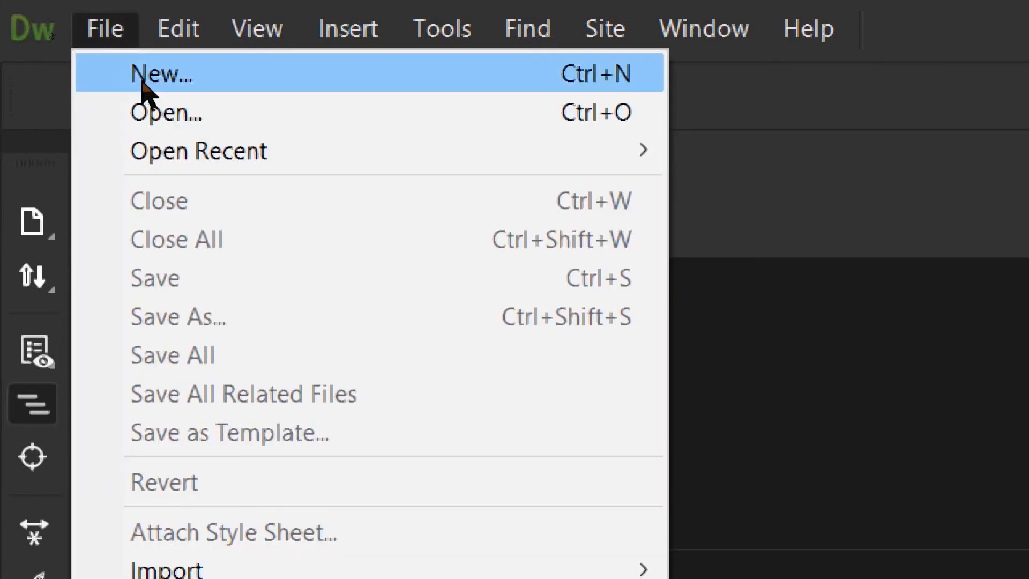
click(149, 110)
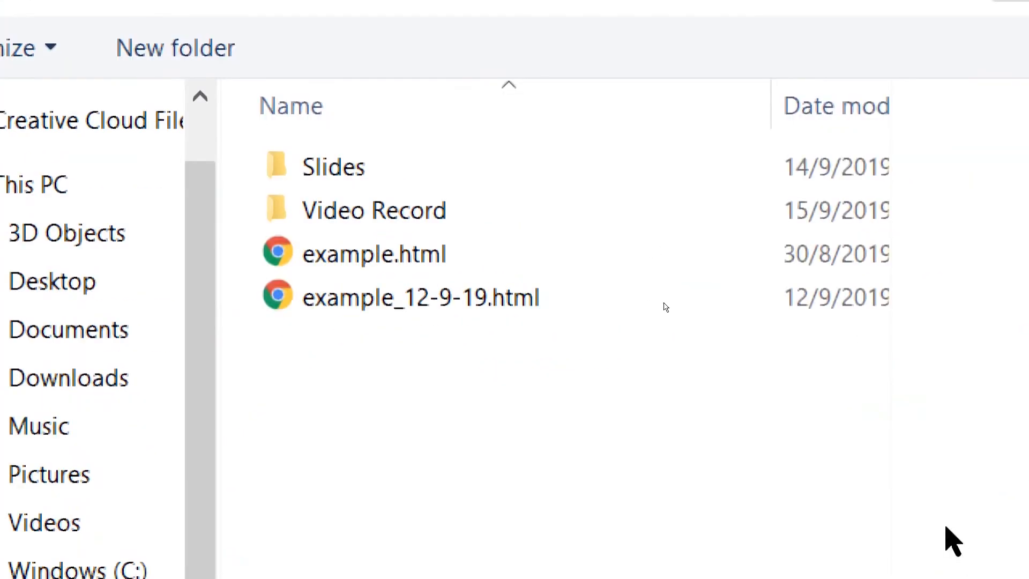
click(409, 288)
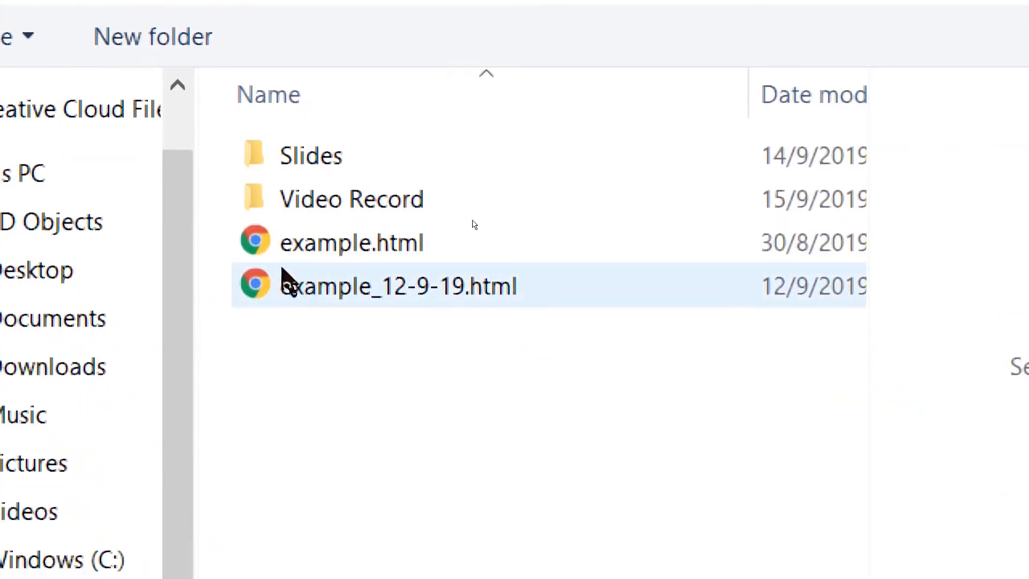
click(385, 285)
double_click(384, 285)
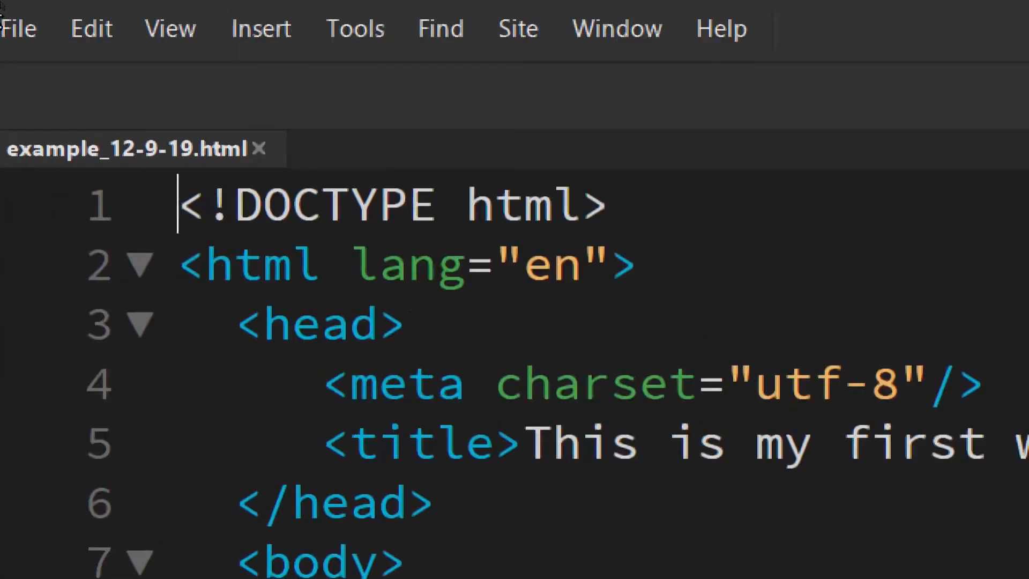
Preview example_12-9-19.html in Google Chrome, and close the document back in Dreamweaver
right_click(91, 134)
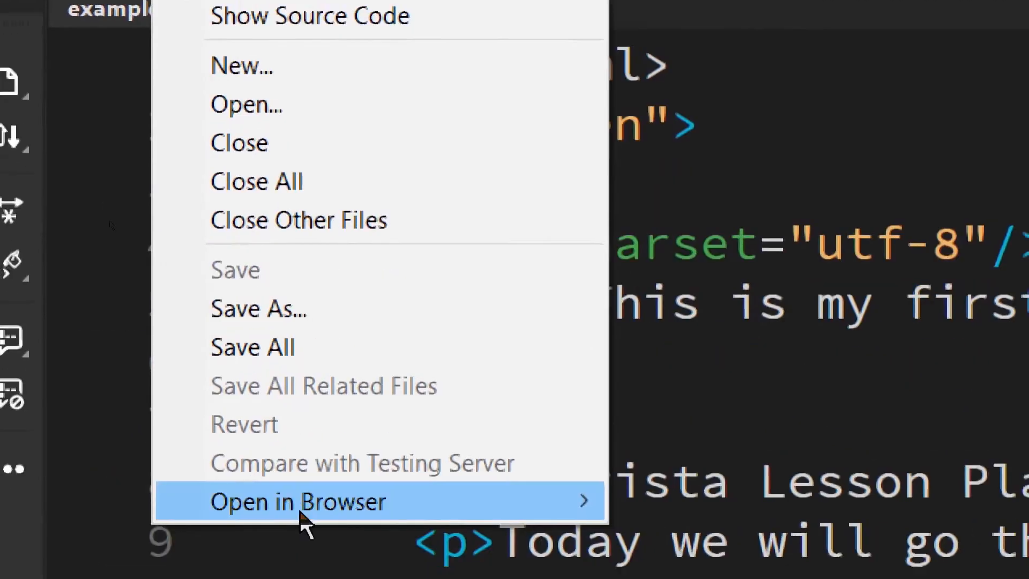
mouse_move(317, 474)
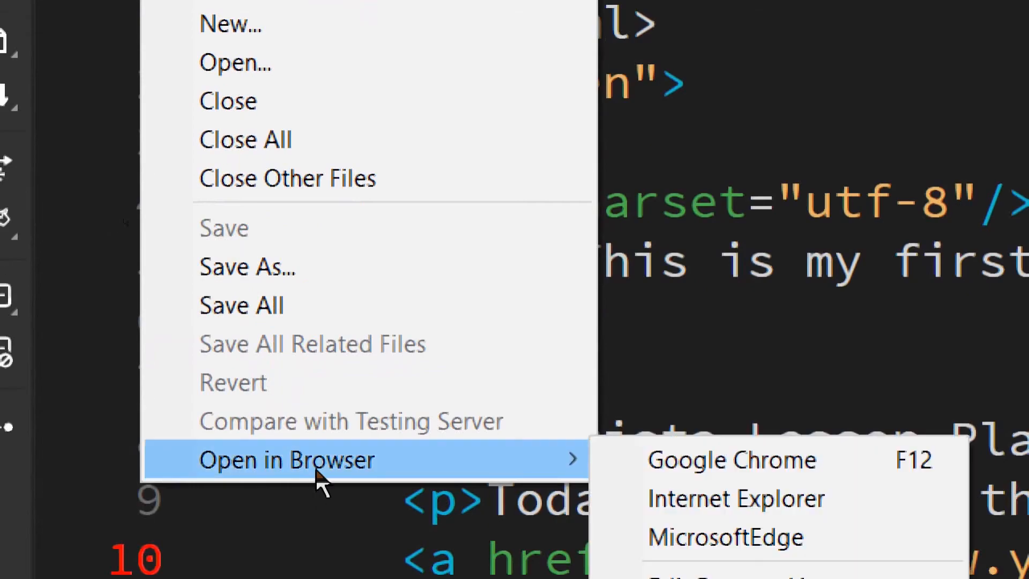
click(673, 472)
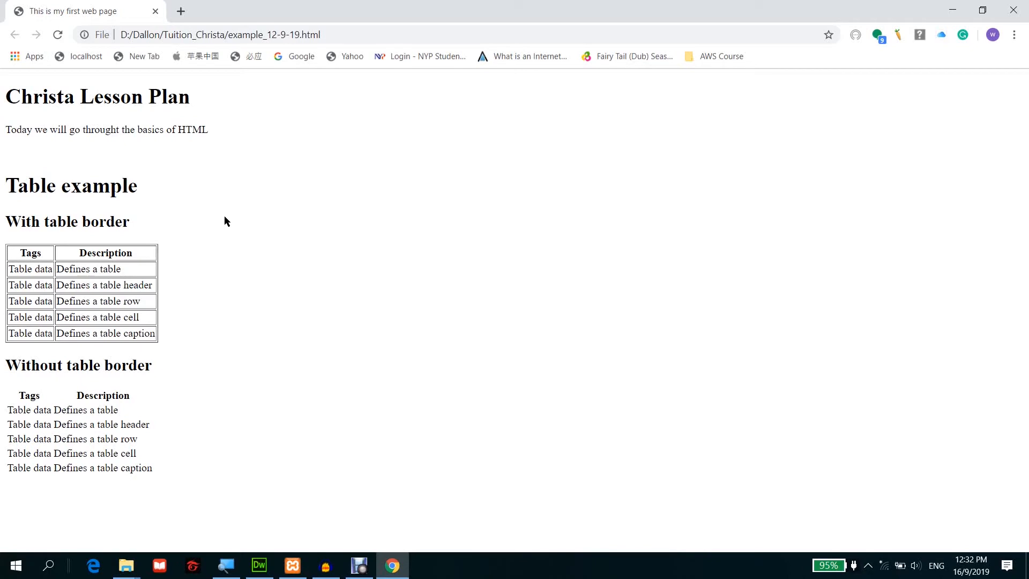
key(alt+Tab)
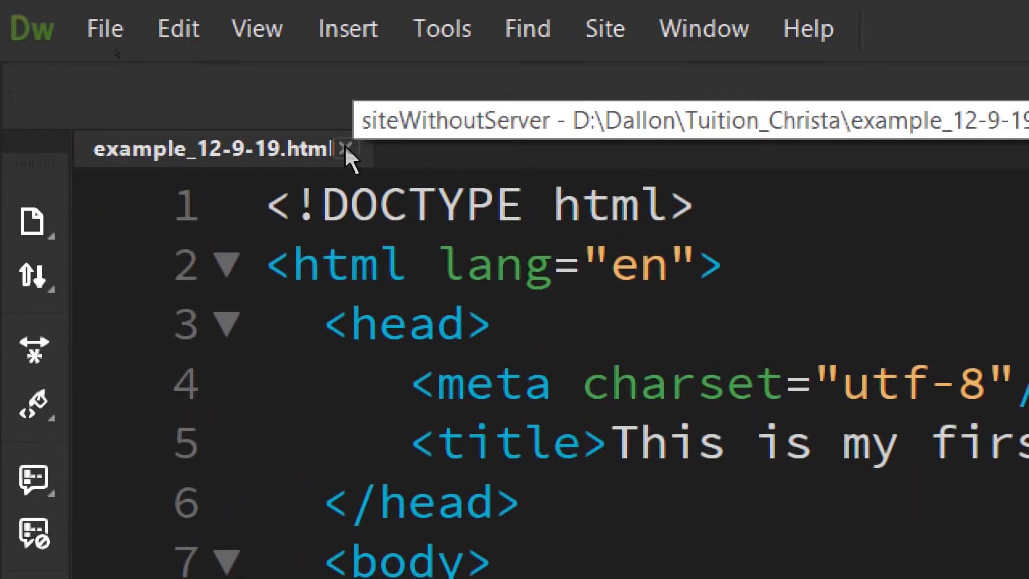
click(346, 149)
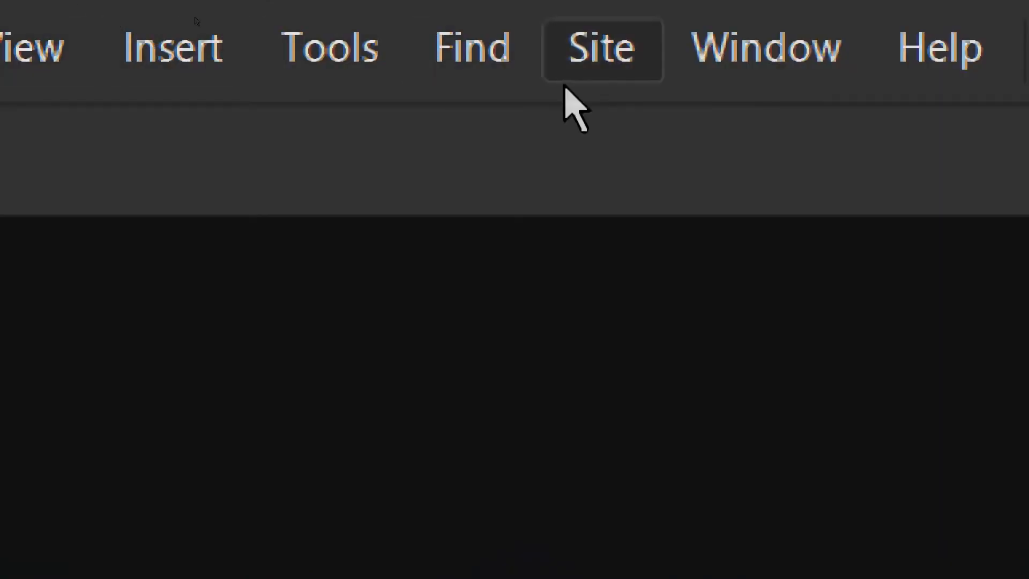
Delete the siteTesting site from the list of managed sites and finish managing sites
click(586, 50)
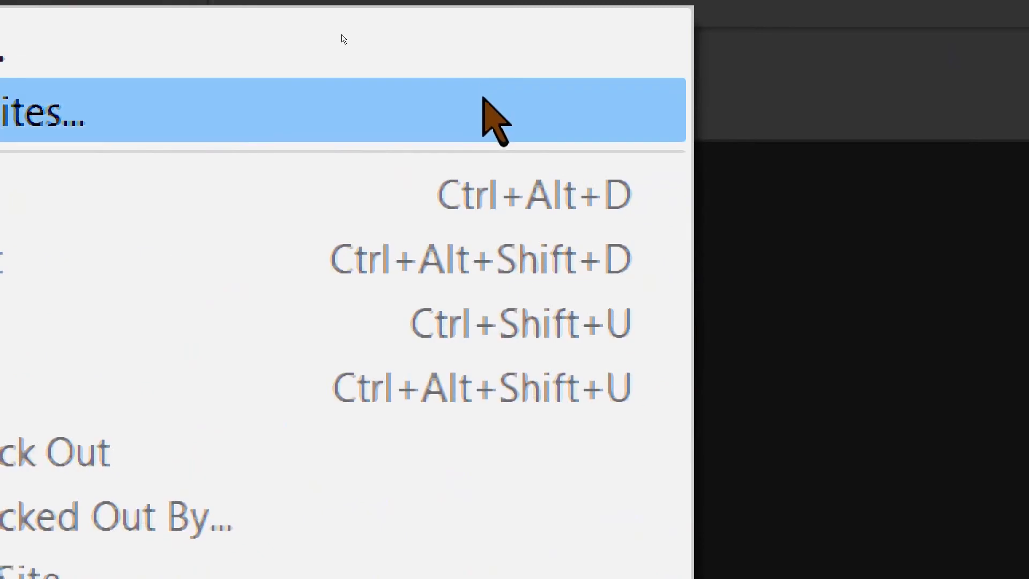
click(482, 100)
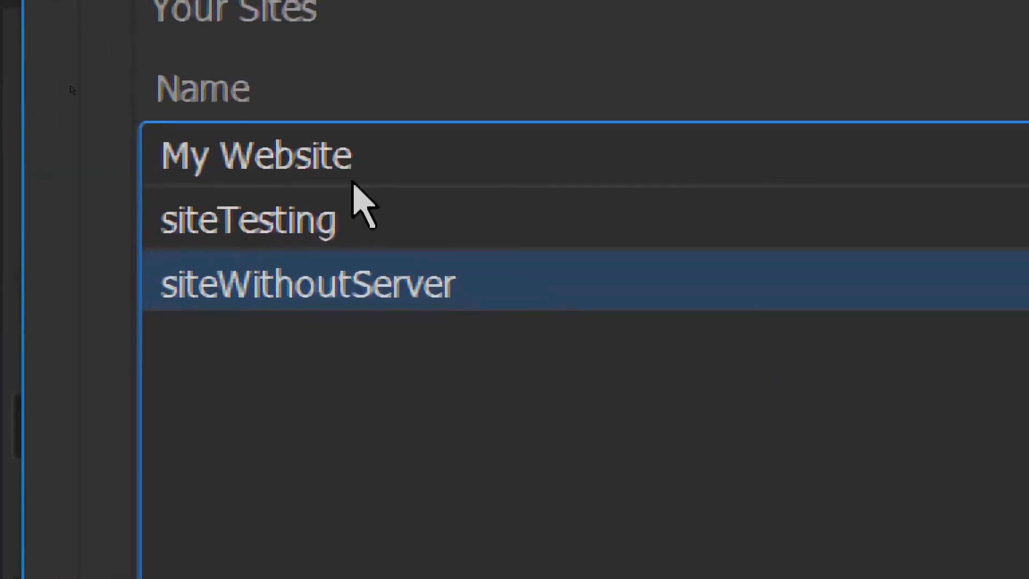
click(353, 211)
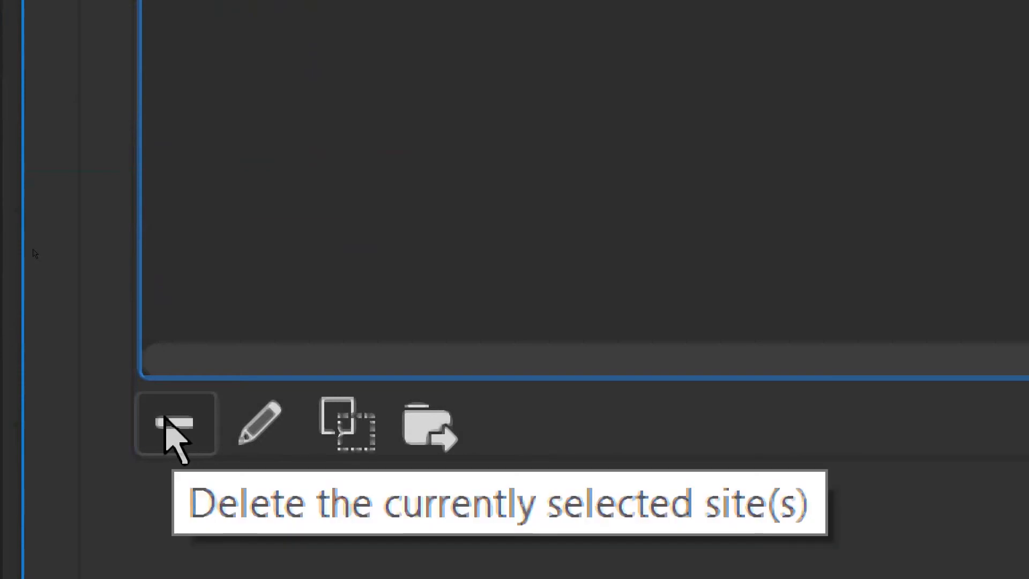
click(166, 419)
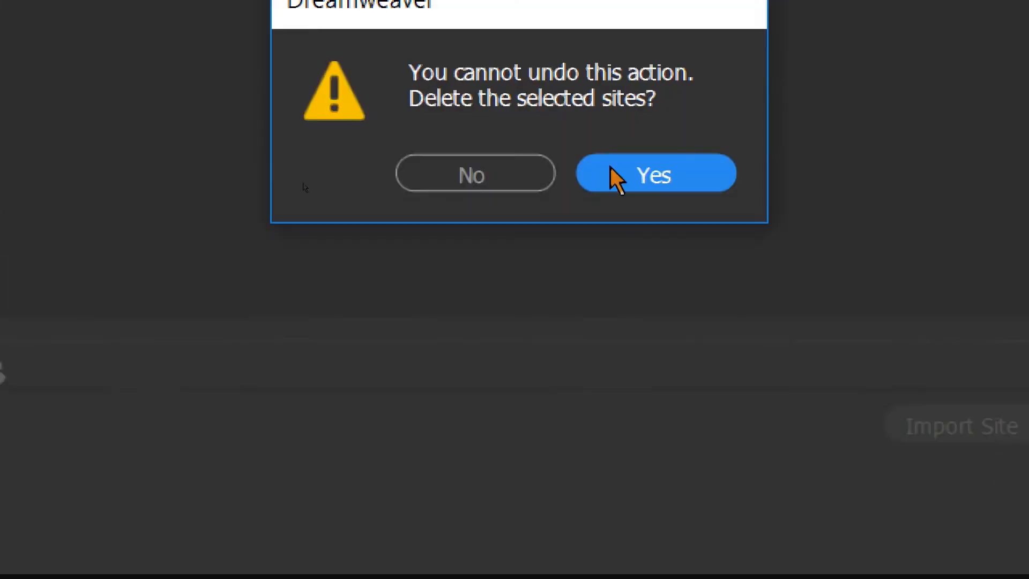
click(665, 181)
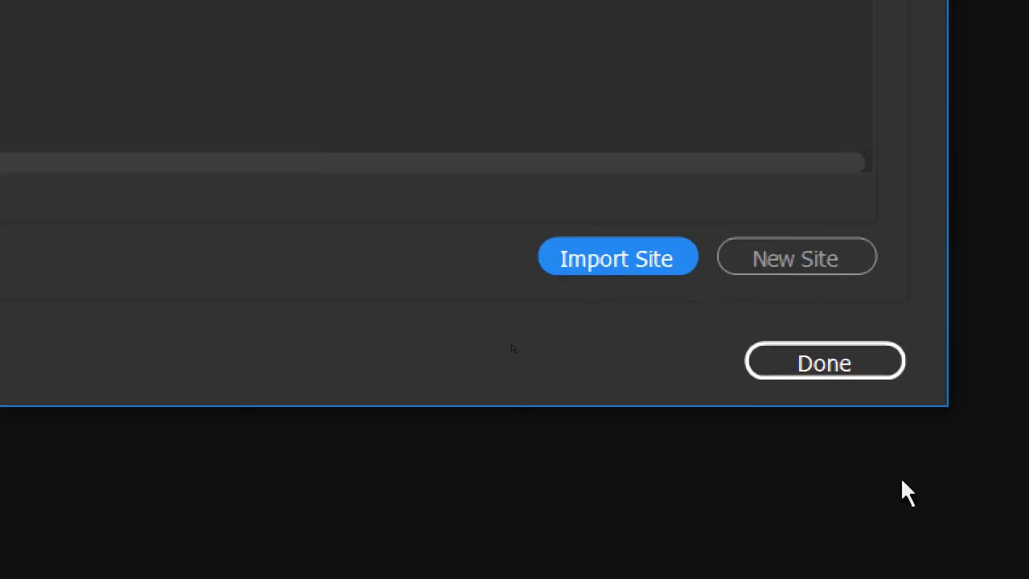
click(884, 374)
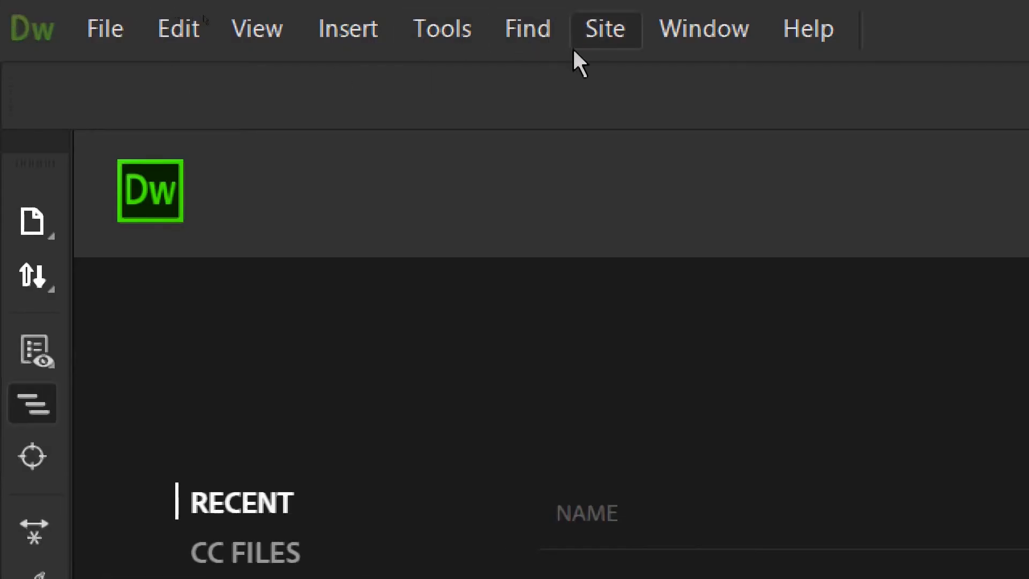
Start a new Dreamweaver site and name it siteTesting
click(624, 34)
mouse_move(658, 52)
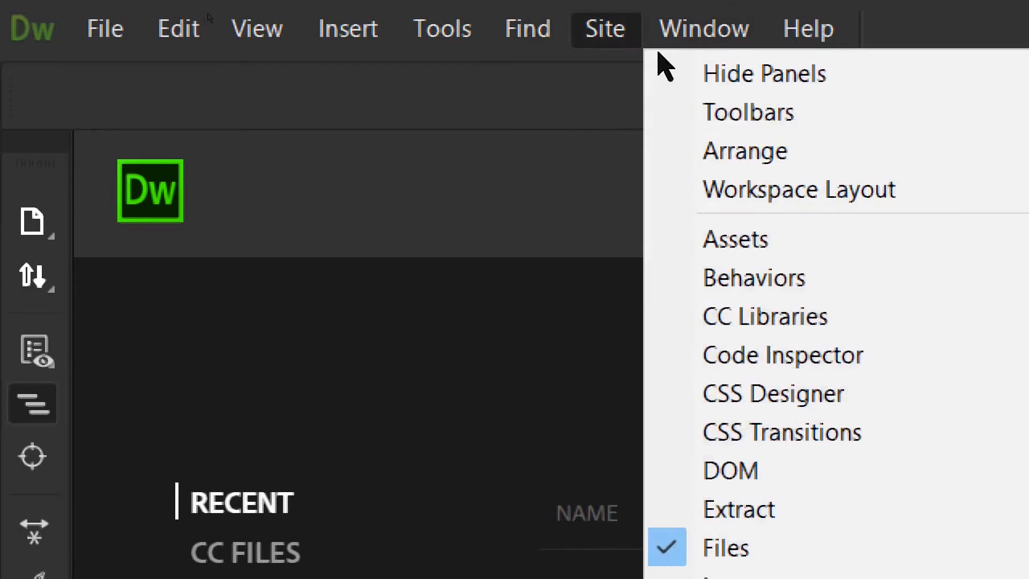
click(630, 73)
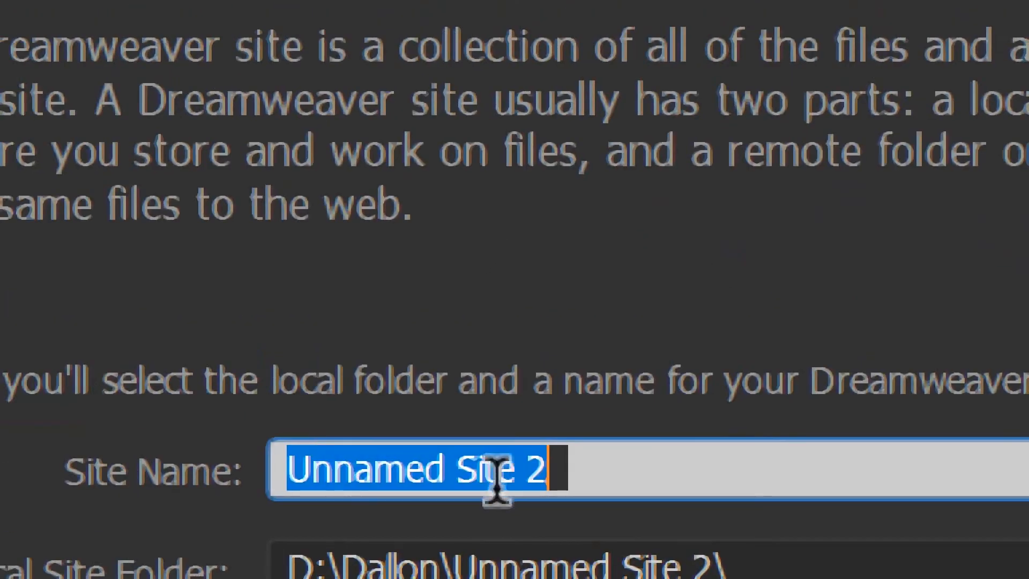
key(BackSpace)
text(siter)
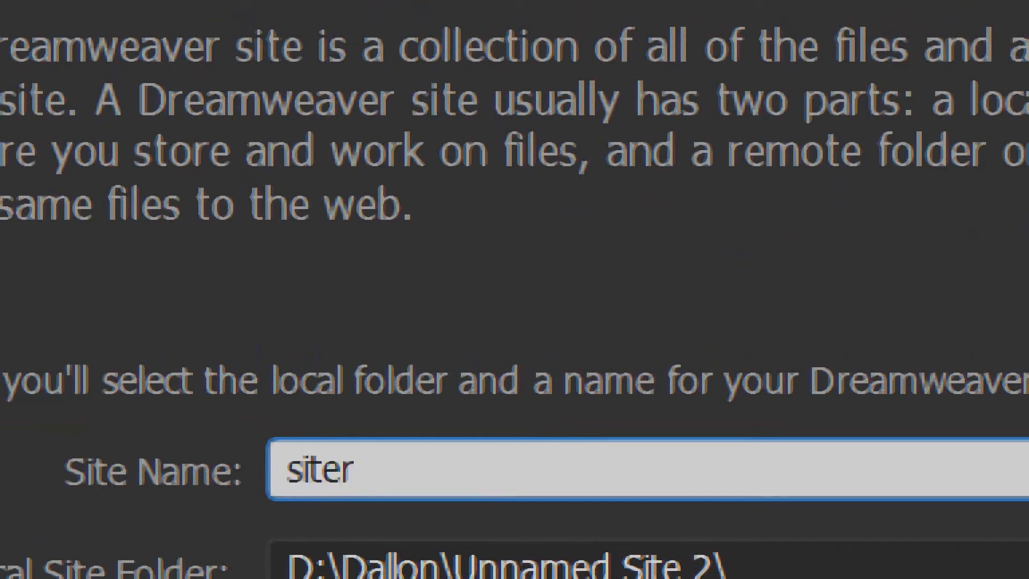
key(BackSpace)
text(Tes)
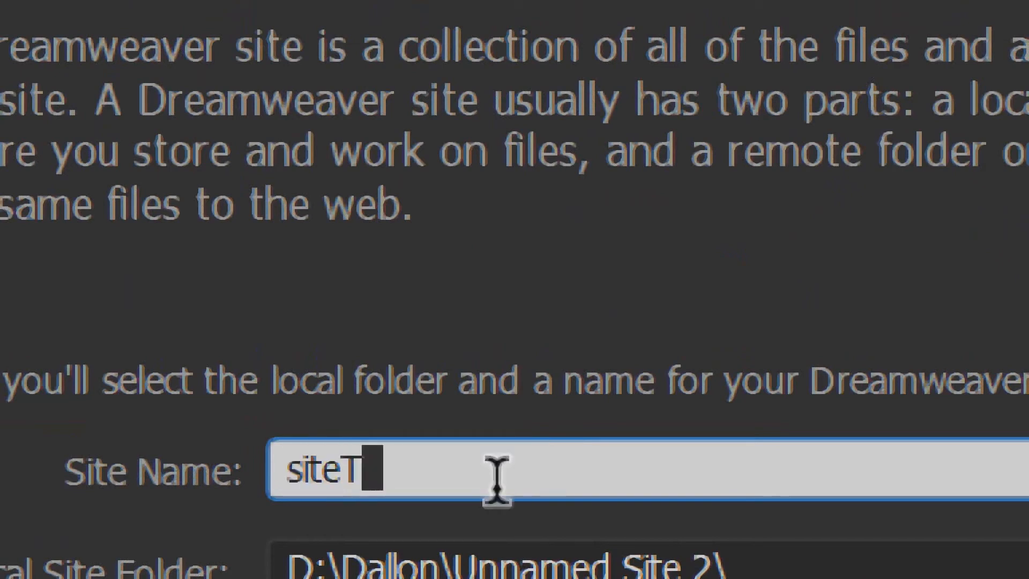
text(ting)
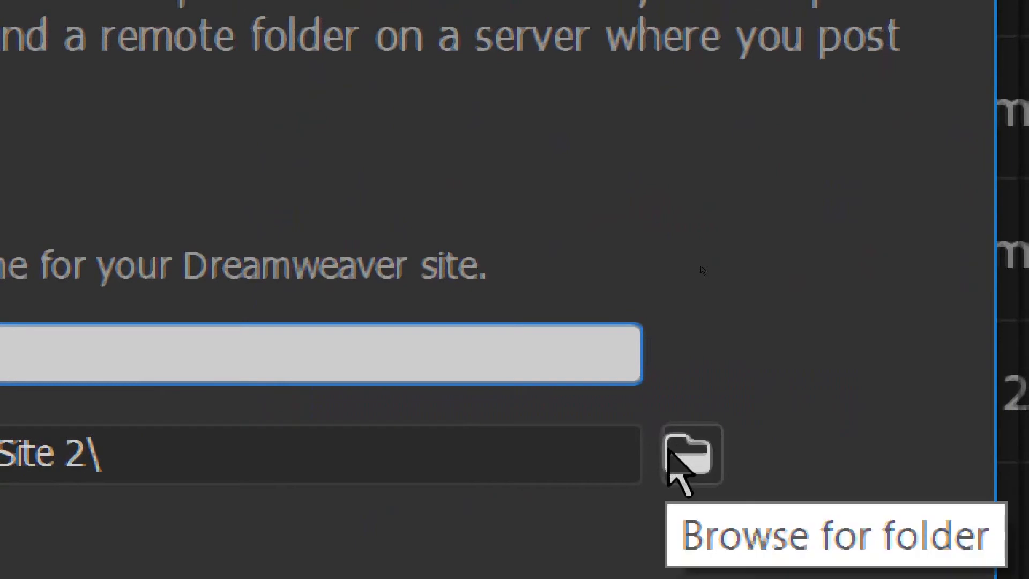
Browse for the local site folder and open the xampp folder inside Programs on the D: drive
click(669, 452)
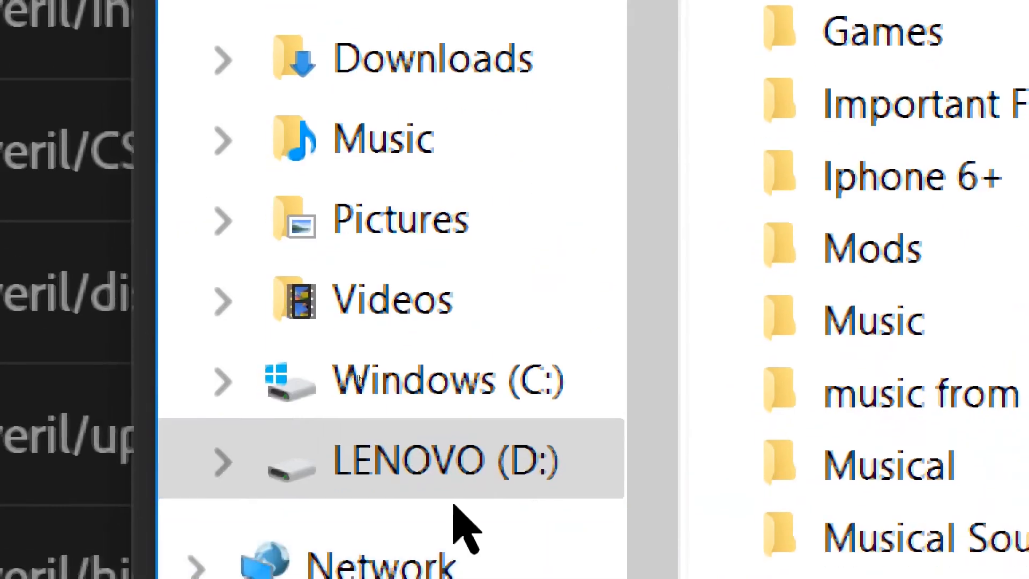
click(425, 480)
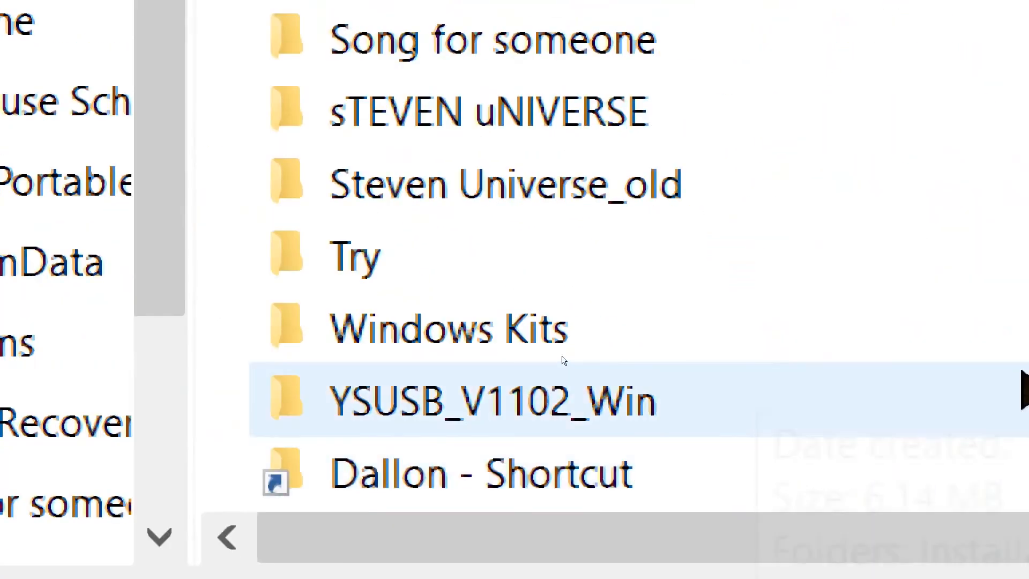
scroll(771, 62, up, 2)
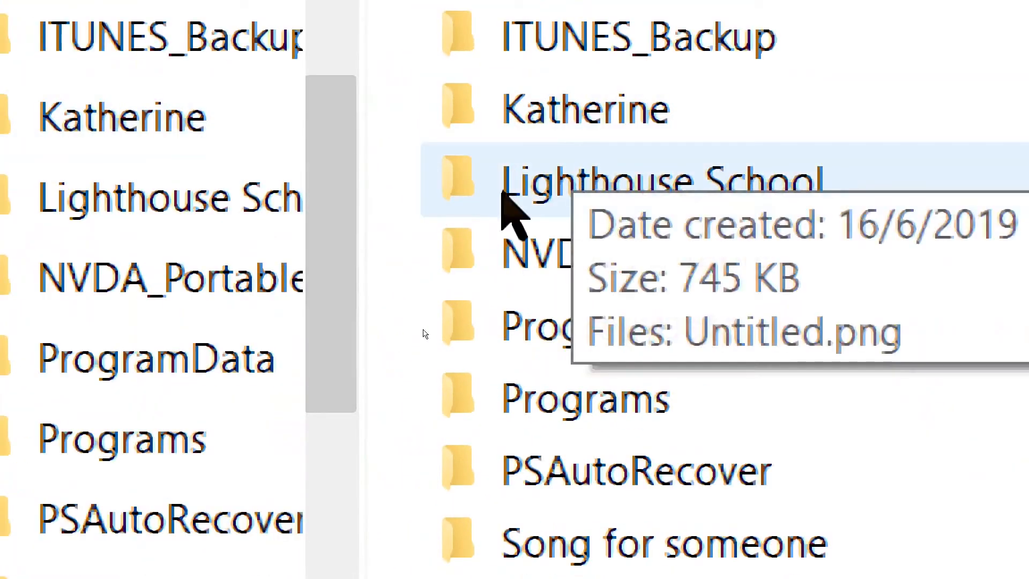
click(589, 419)
double_click(589, 419)
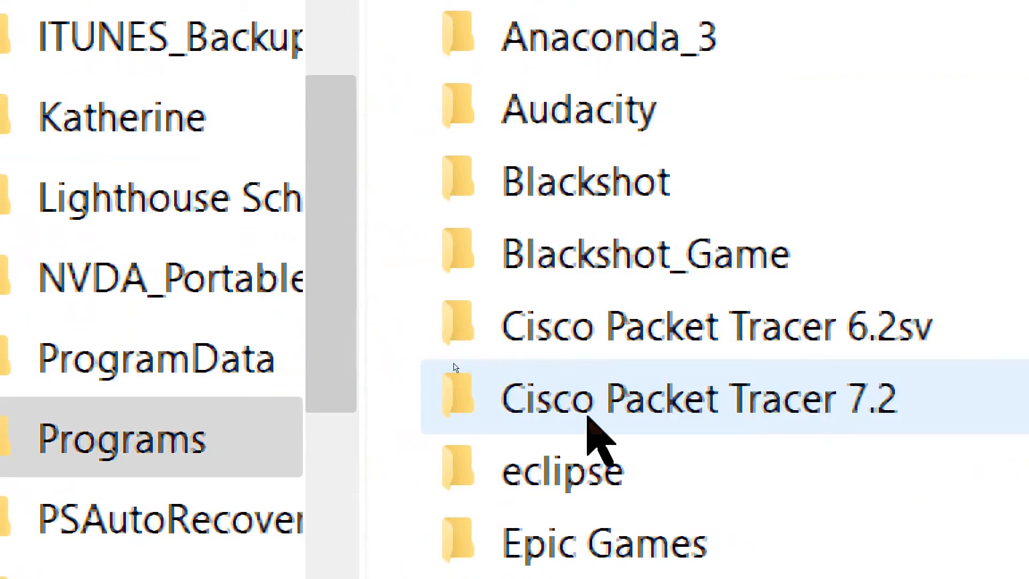
scroll(589, 419, down, 2)
scroll(589, 418, down, 2)
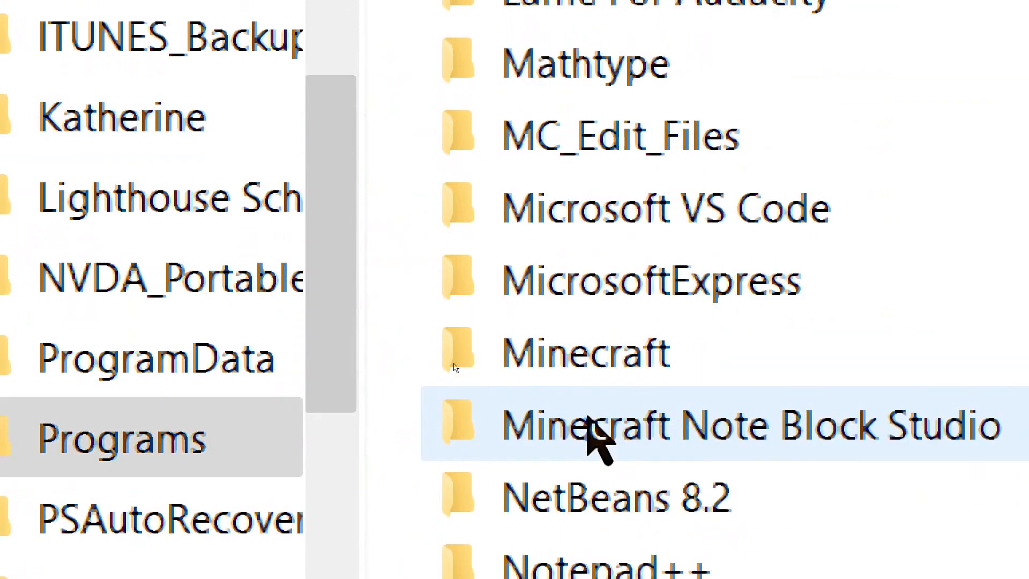
scroll(589, 418, down, 1)
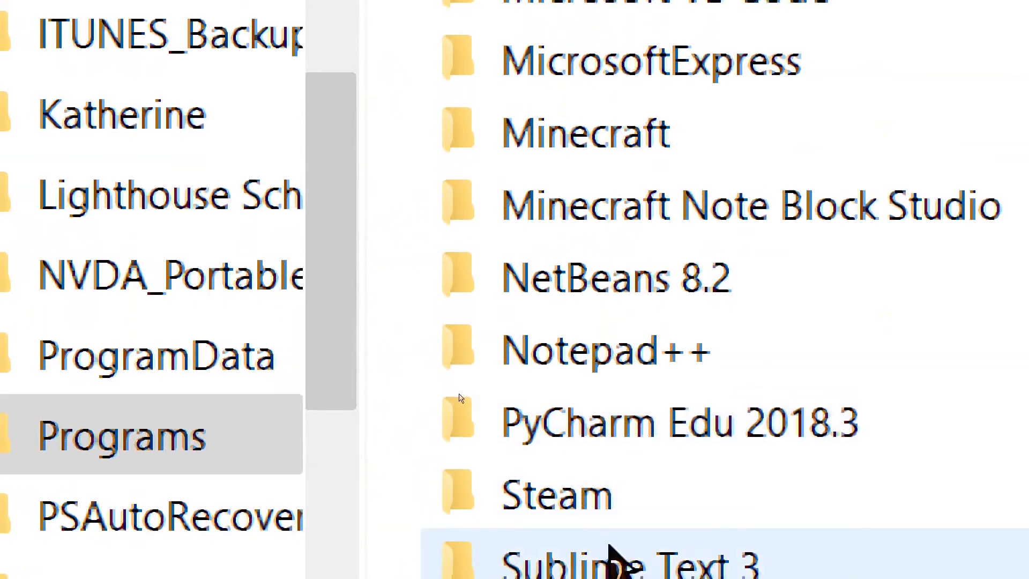
scroll(611, 567, down, 1)
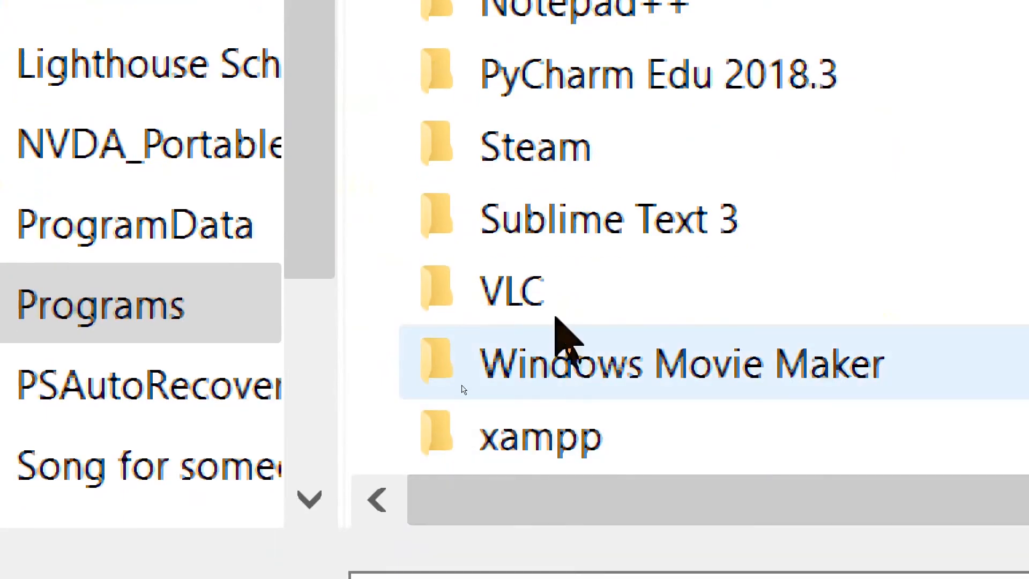
click(573, 443)
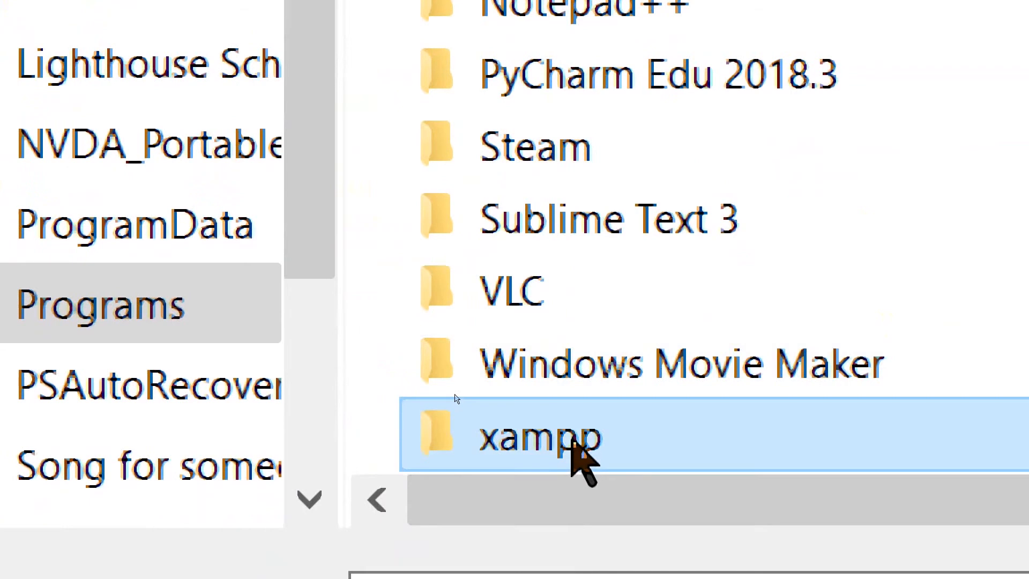
double_click(573, 442)
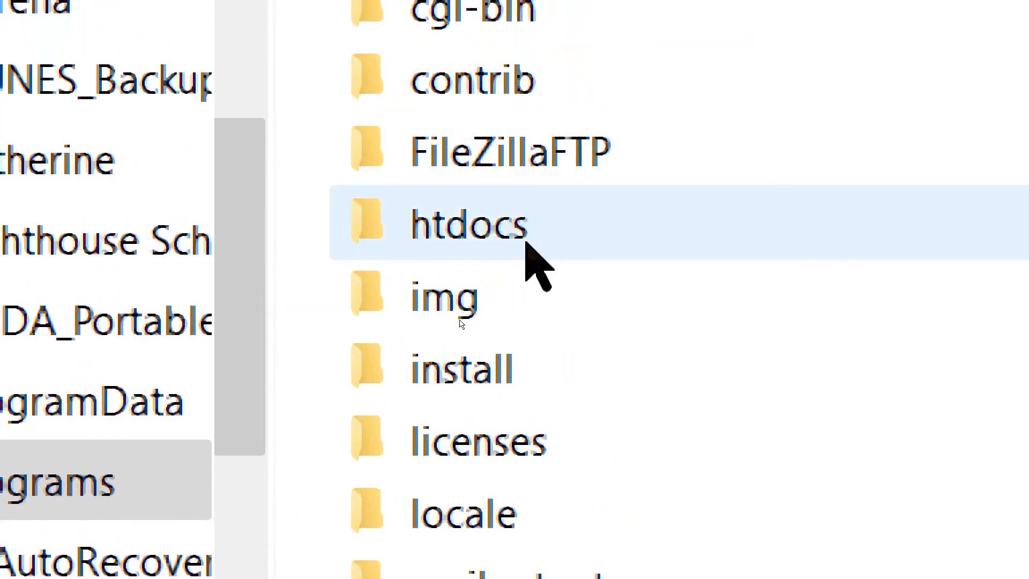
Choose the four-name Project folder without an _old suffix inside htdocs as the local site folder, and save the site
double_click(501, 238)
scroll(525, 268, down, 3)
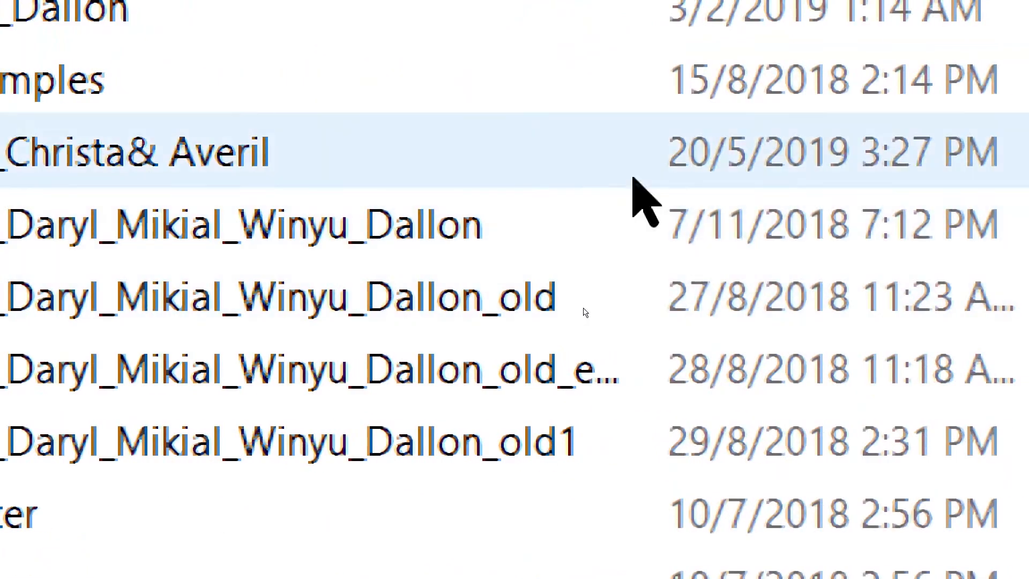
click(419, 247)
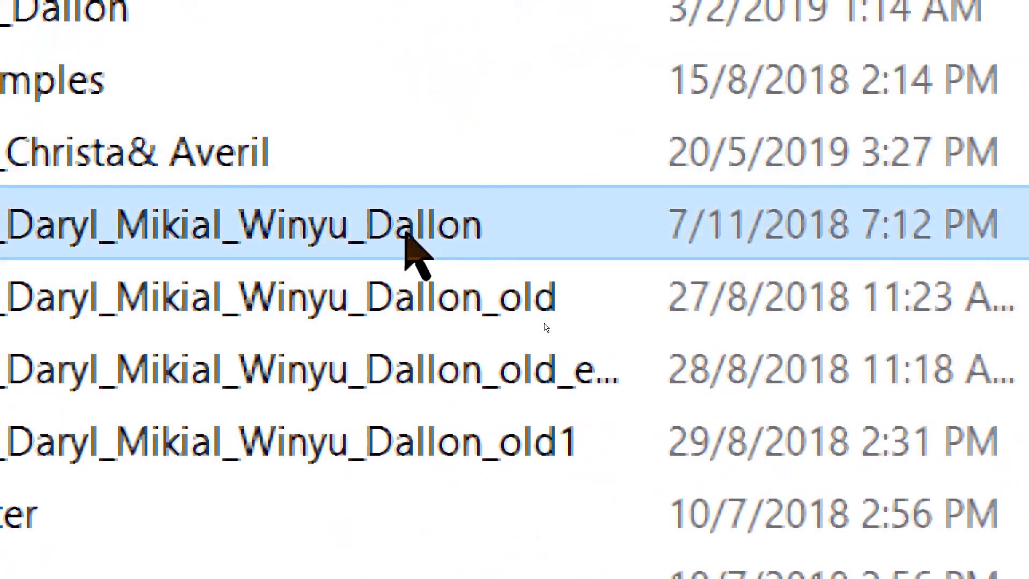
double_click(405, 232)
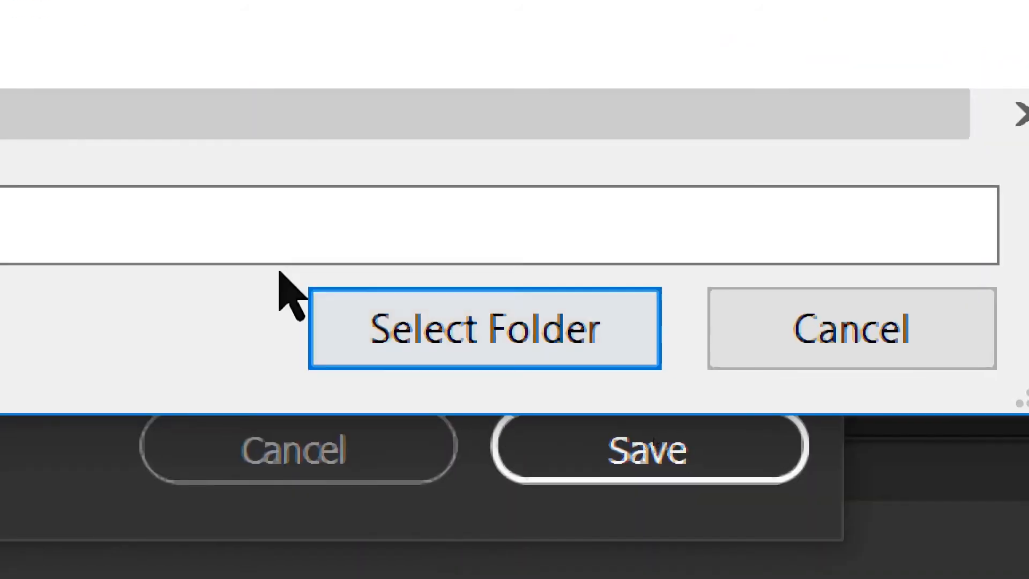
click(524, 329)
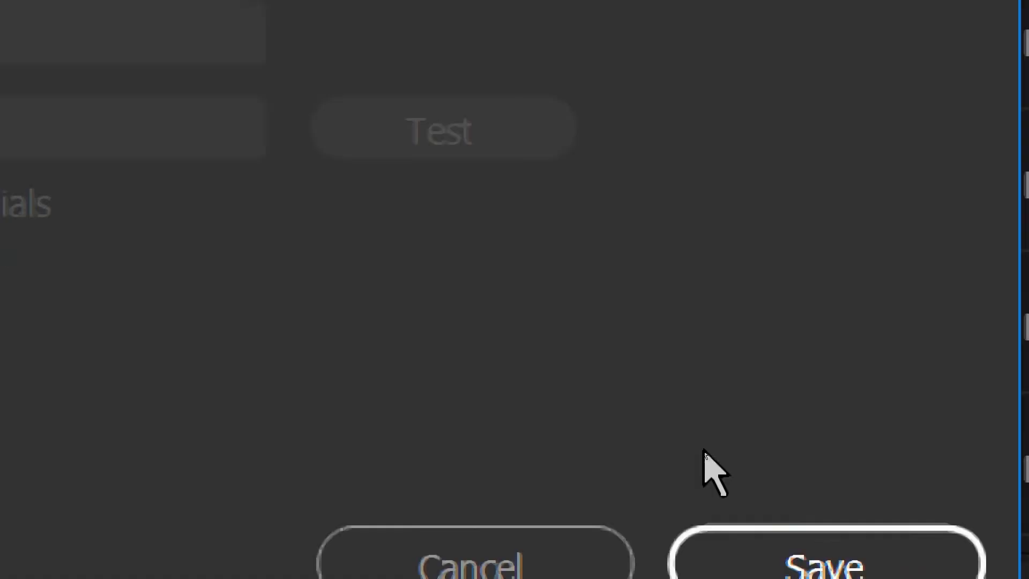
click(799, 569)
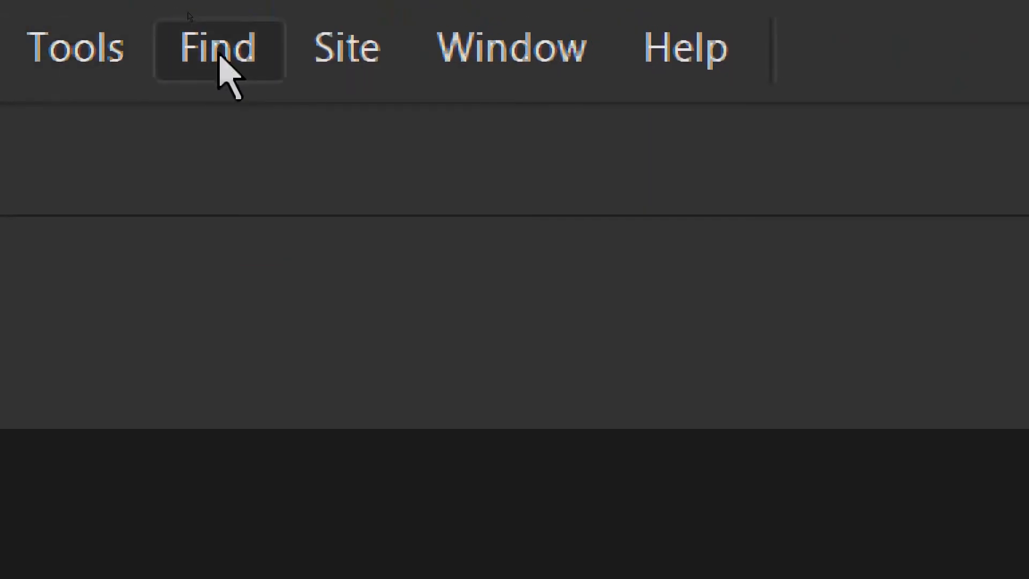
Edit the siteTesting site from the list of managed sites and add a new server to it
click(192, 37)
click(387, 188)
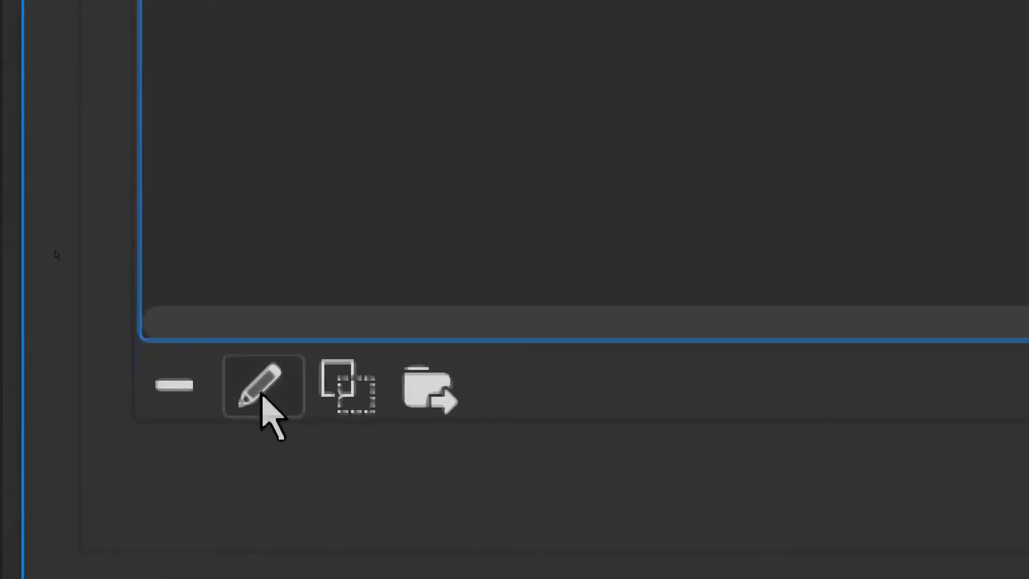
click(258, 391)
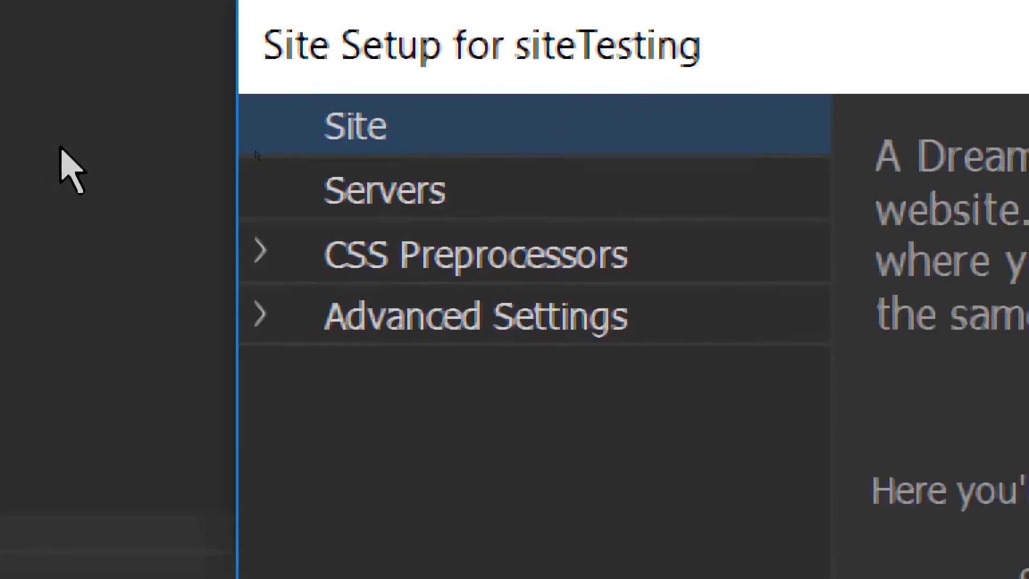
click(540, 216)
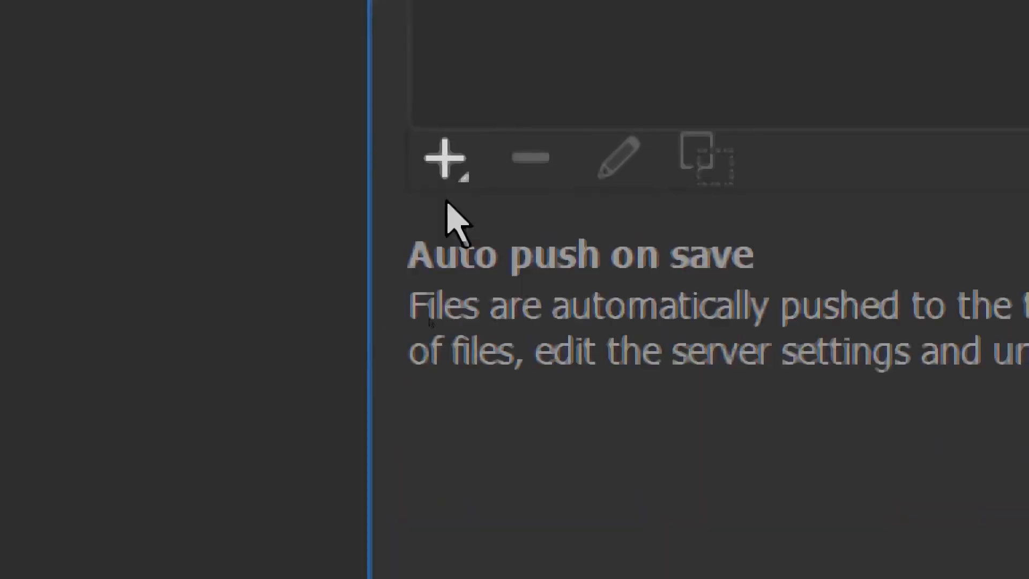
click(442, 138)
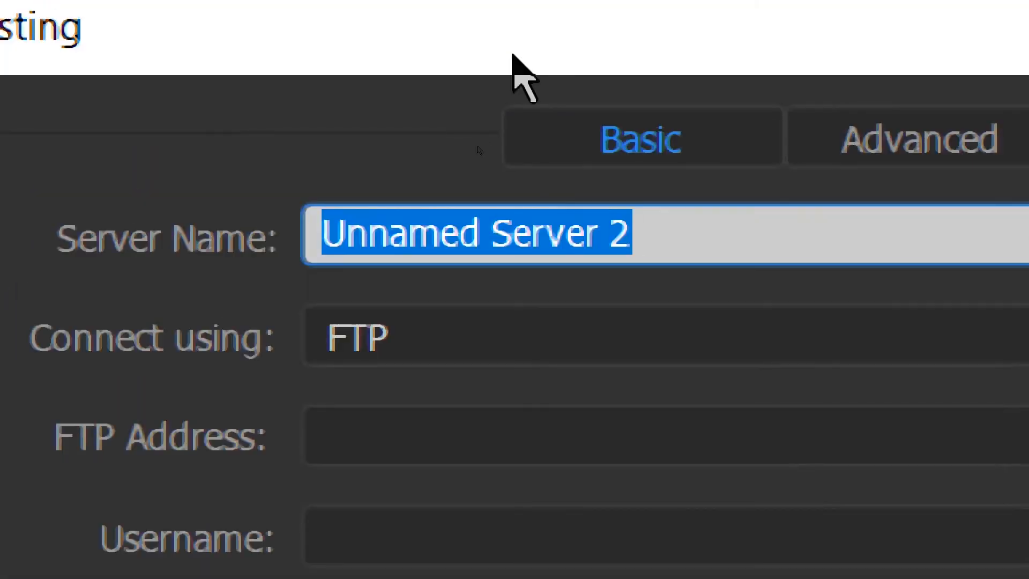
Name the server siteTestingServer and set it to connect using Local/Network
key(BackSpace)
text(siteTestingServer)
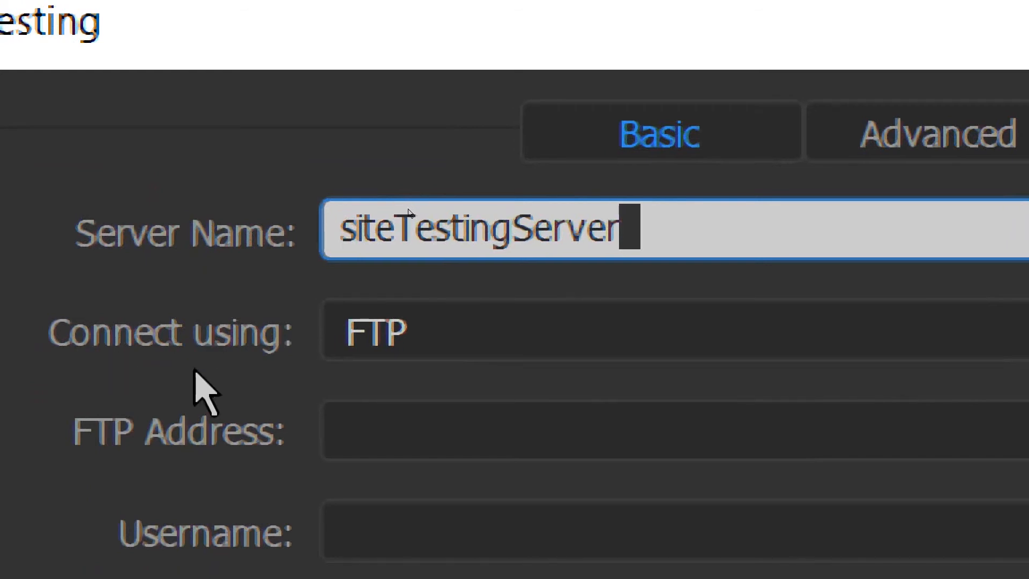
click(428, 328)
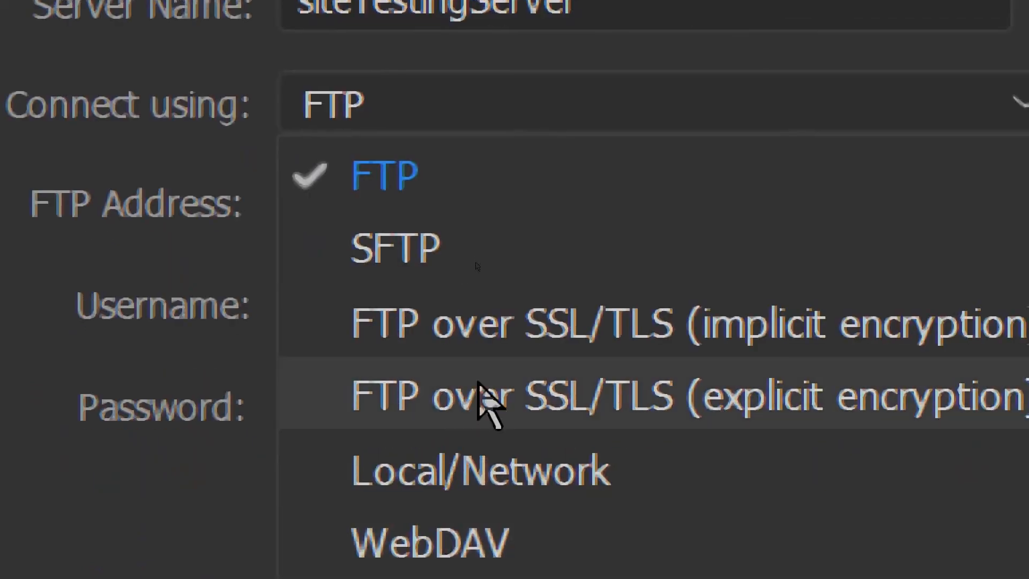
click(457, 487)
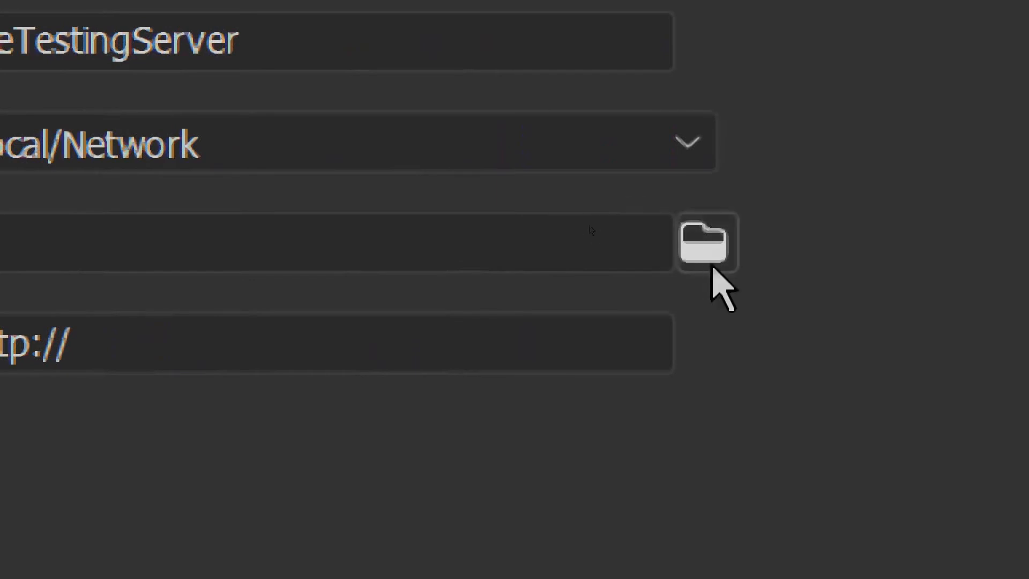
Set the server folder to the same four-name Project folder in D:\Programs\xampp\htdocs
click(702, 248)
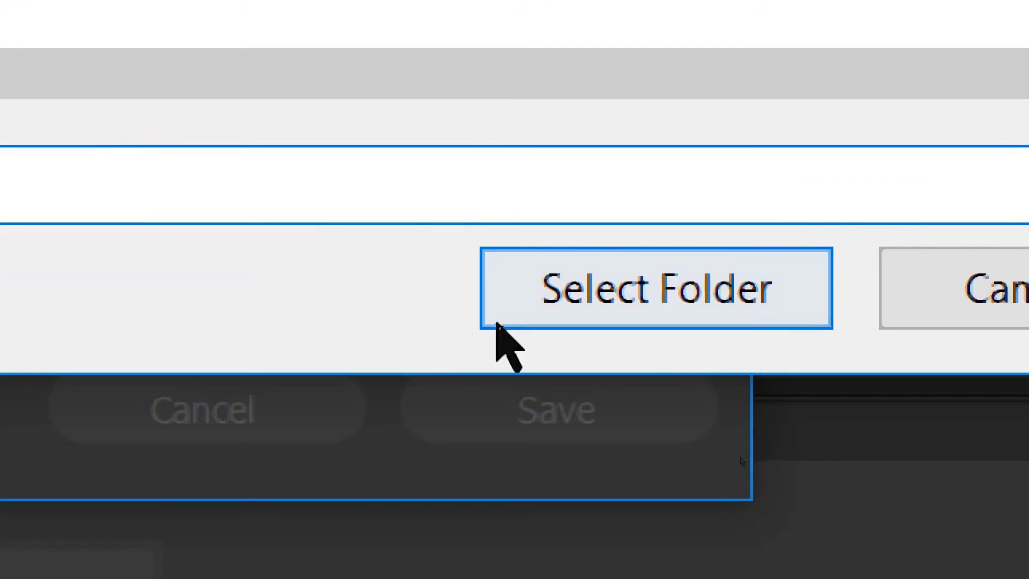
click(636, 299)
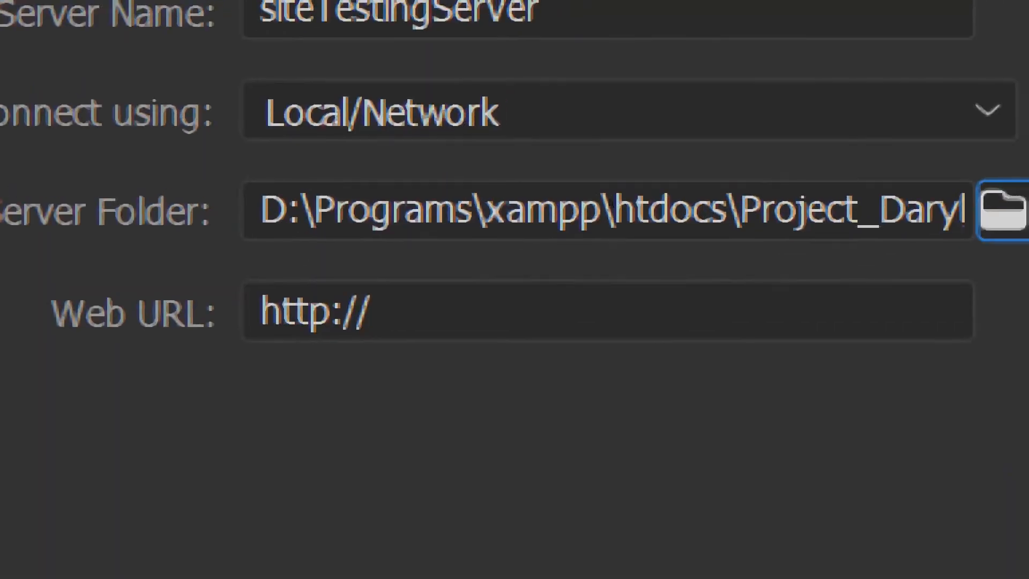
click(993, 46)
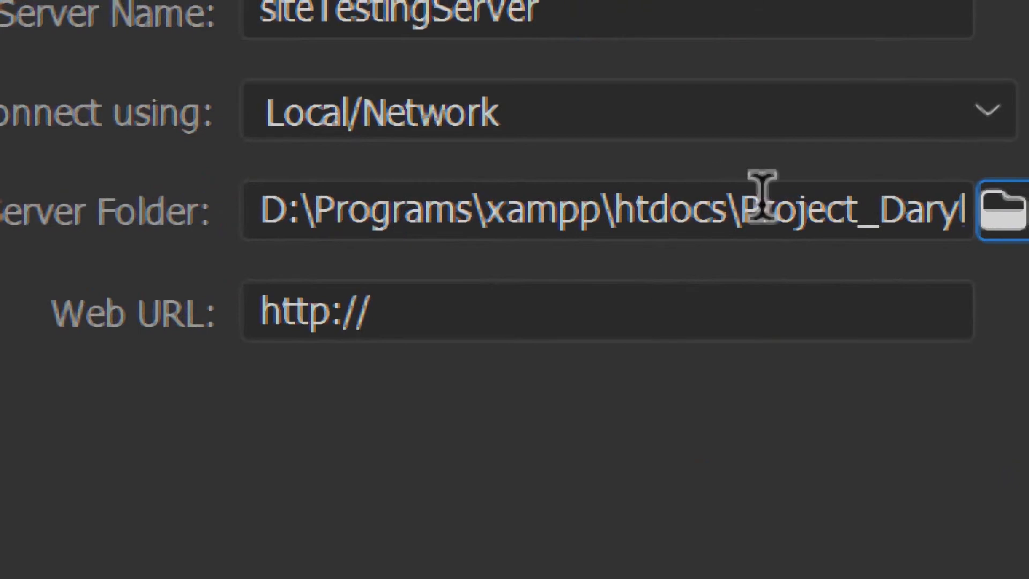
Copy the project folder name with its leading backslash from the end of the server folder path
click(729, 214)
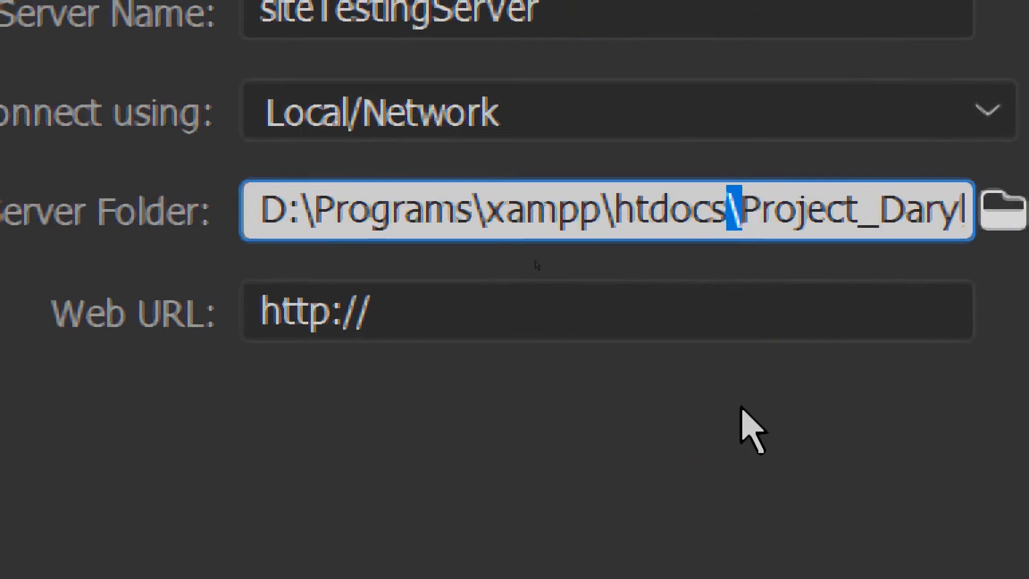
key(shift+Right)
key(shift+Right)
key(shift+Right)
key(shift+Right)
key(shift+Right)
key(shift+Right)
key(shift+Right)
key(shift+Right)
key(shift+Right)
key(shift+Right)
key(shift+Right)
key(shift+Right)
key(shift+Right)
key(shift+Right)
key(shift+Right)
key(shift+Right)
key(shift+Right)
key(shift+Right)
key(shift+Right)
key(shift+Right)
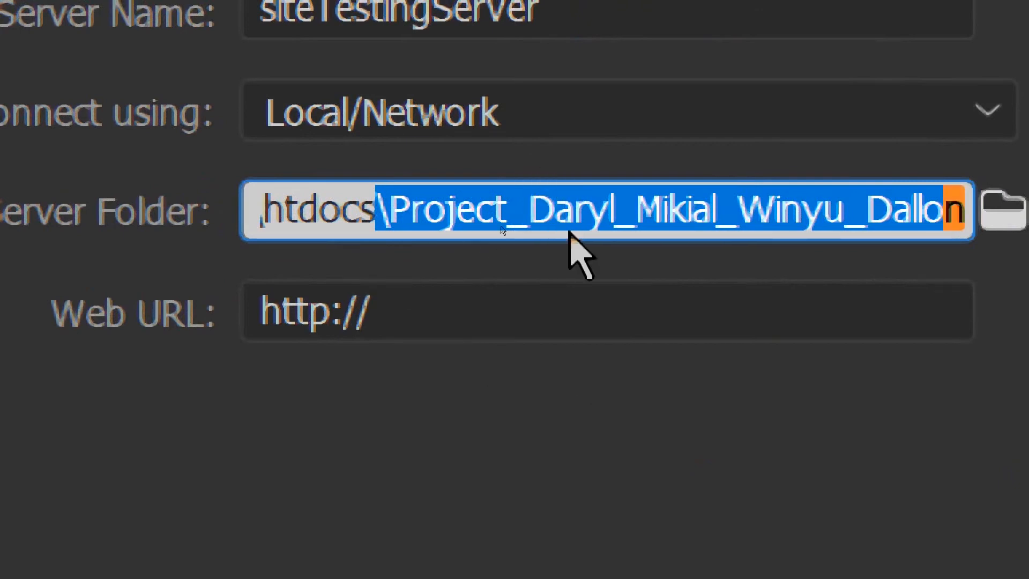
right_click(581, 213)
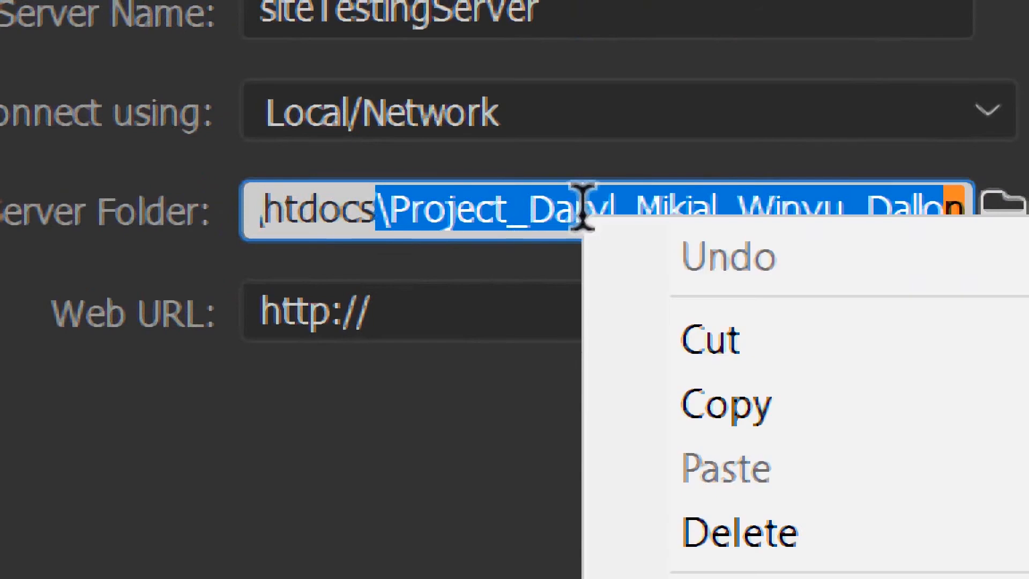
click(692, 402)
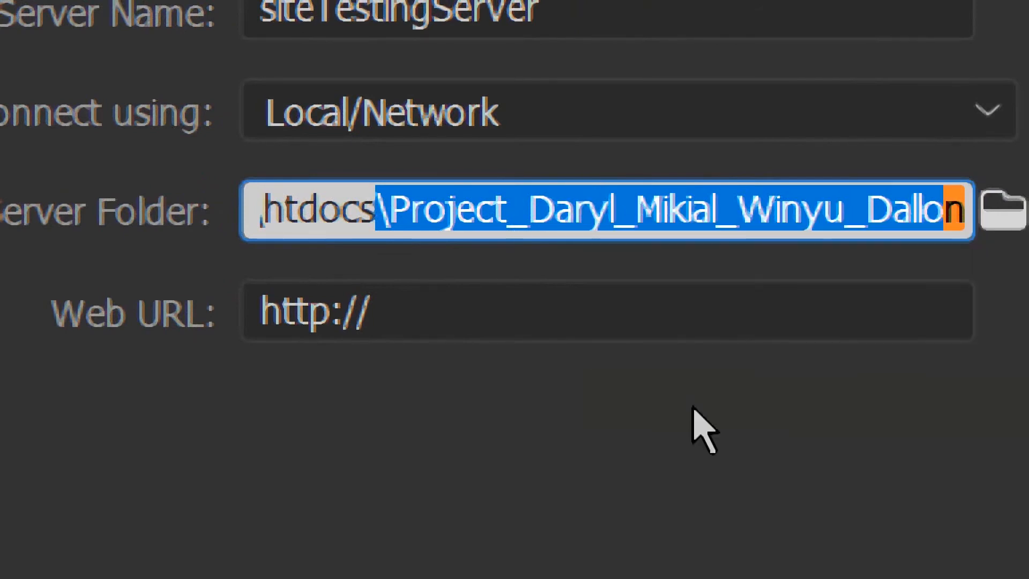
click(441, 311)
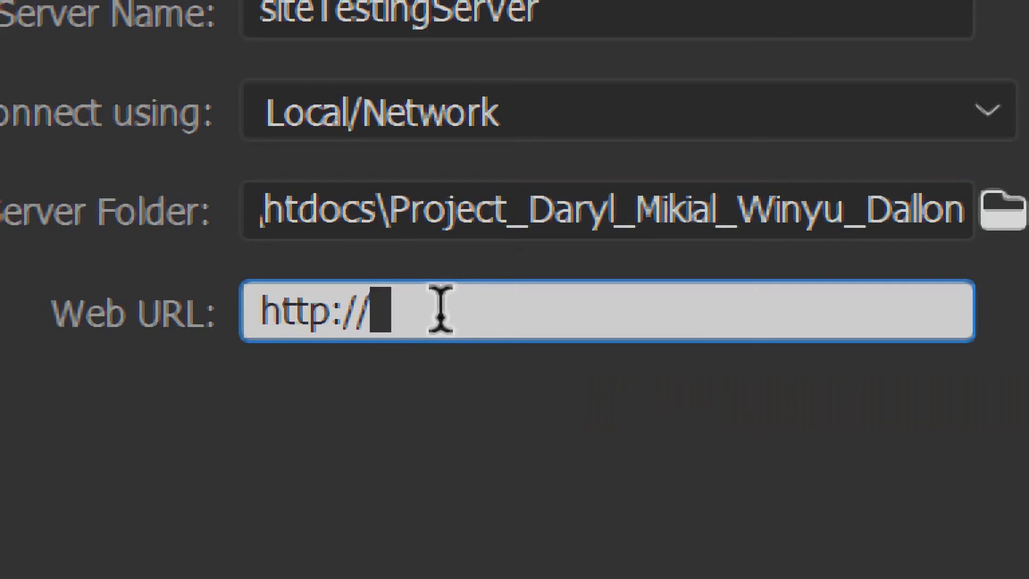
click(438, 309)
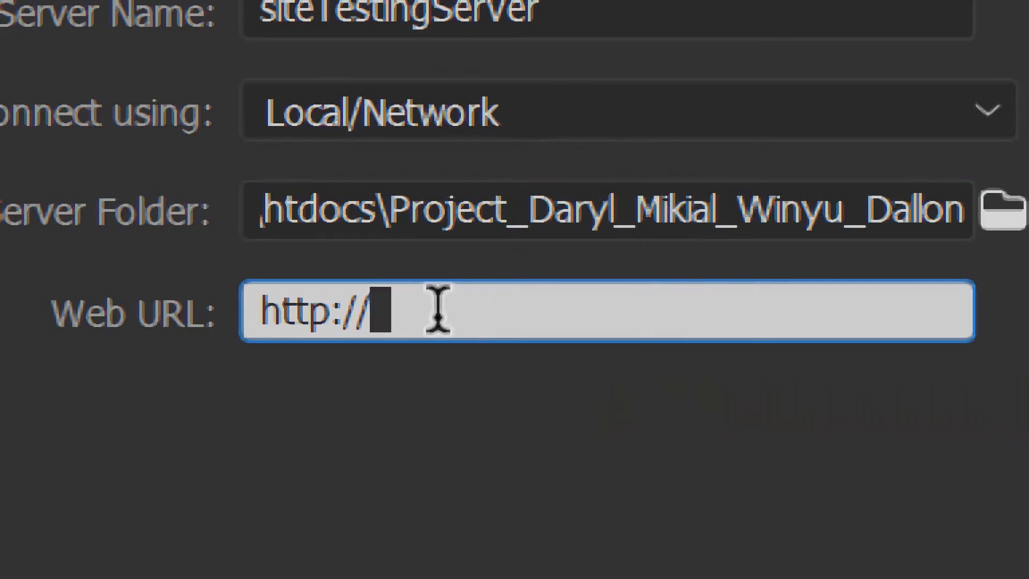
text(localhost)
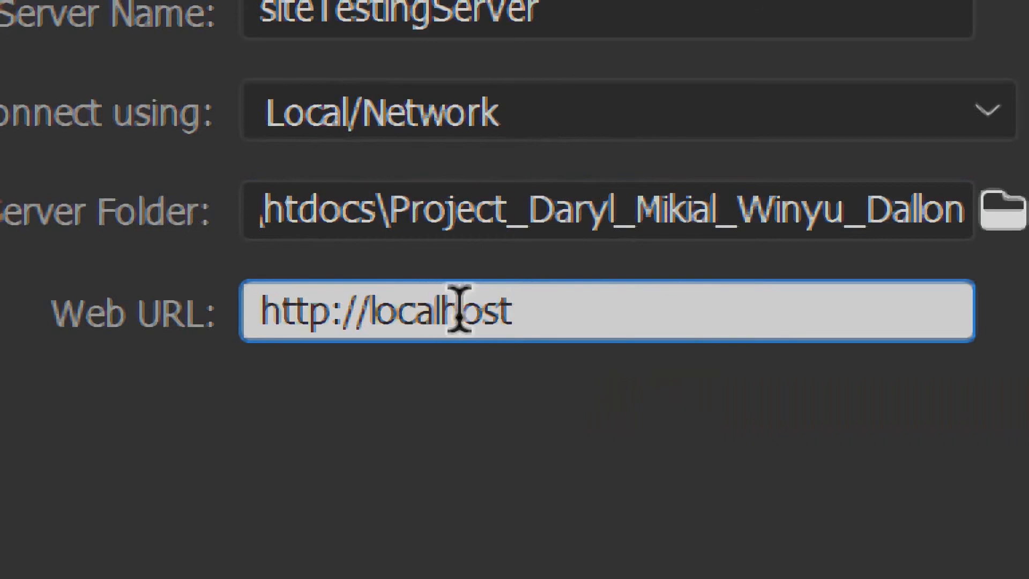
right_click(615, 311)
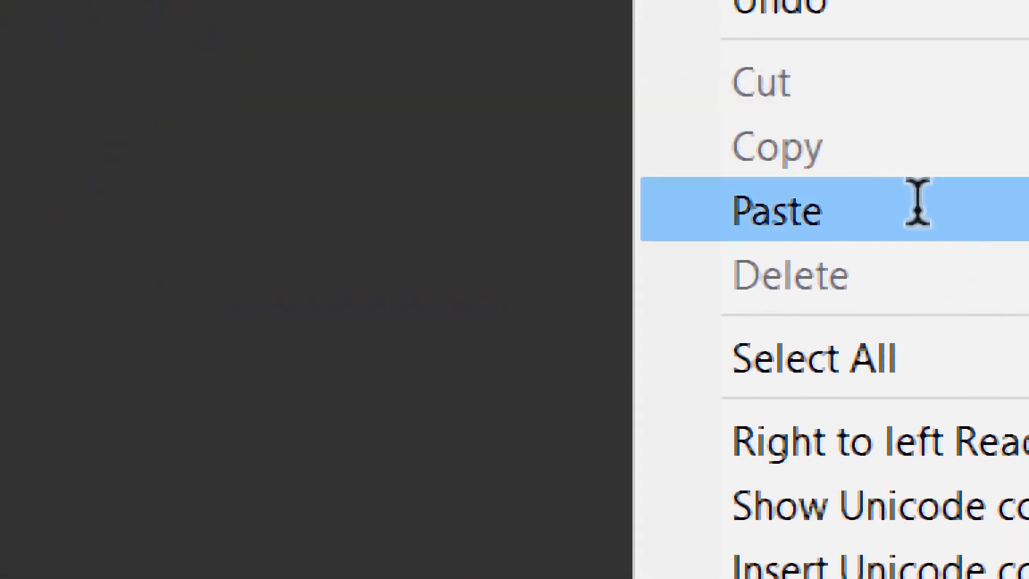
click(860, 211)
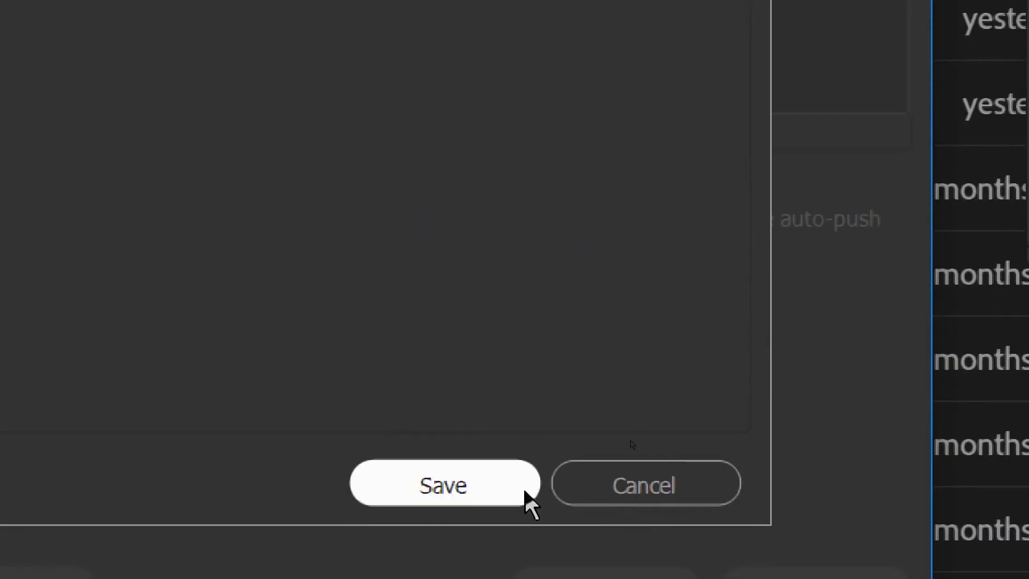
click(526, 492)
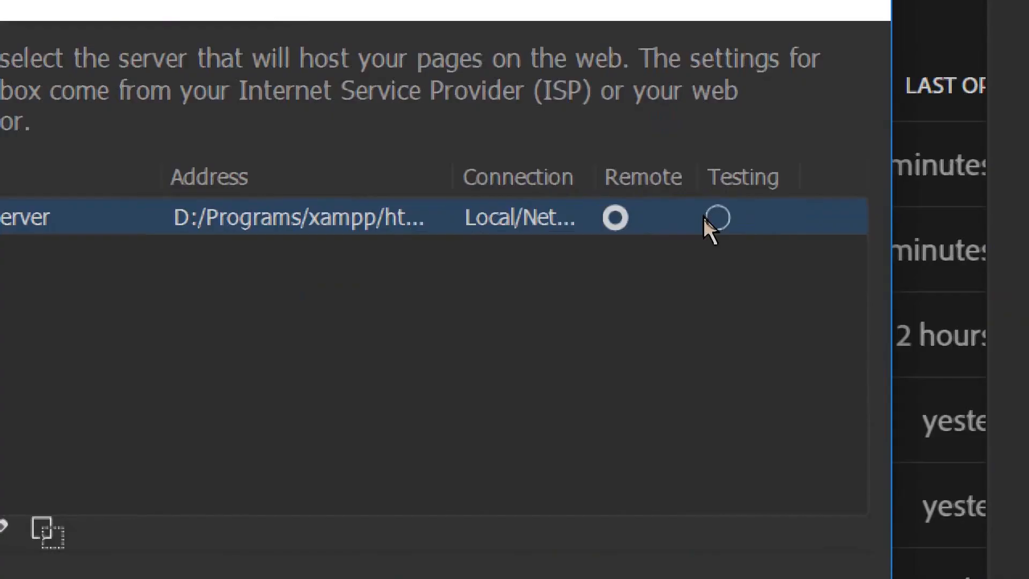
Designate the new server as a testing server, save the site, accept the cache rebuild and finish managing sites
click(716, 217)
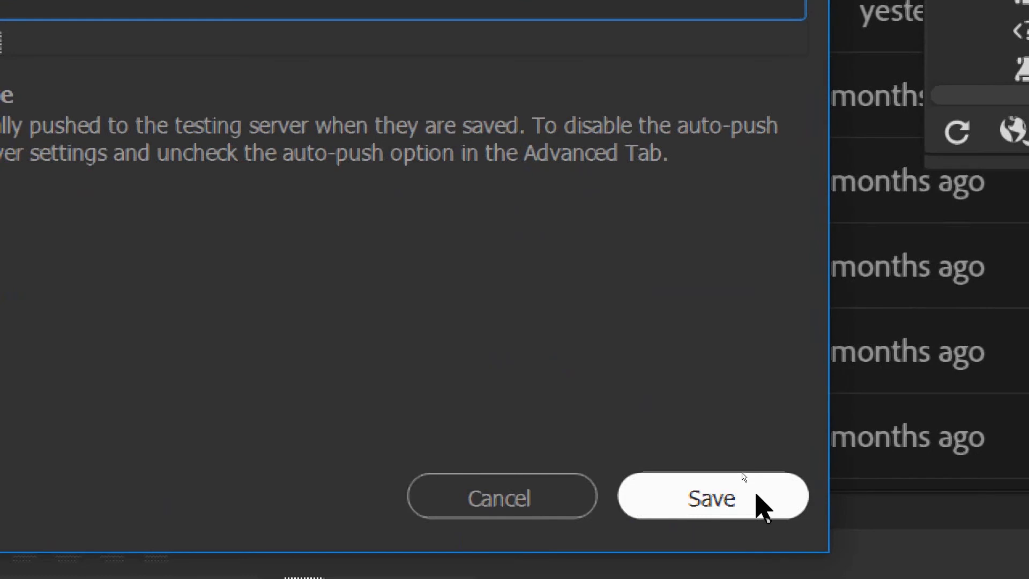
click(756, 493)
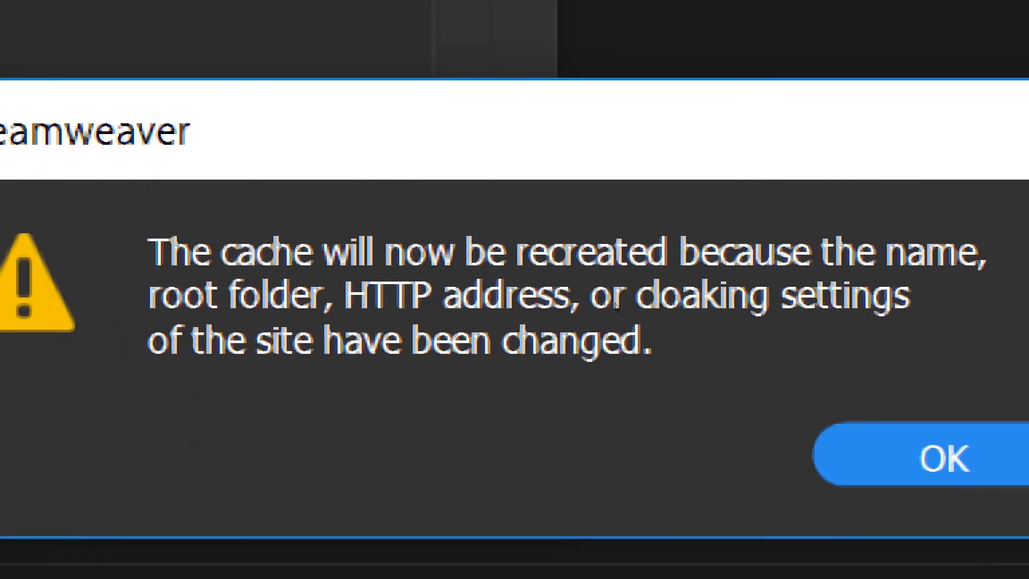
click(886, 432)
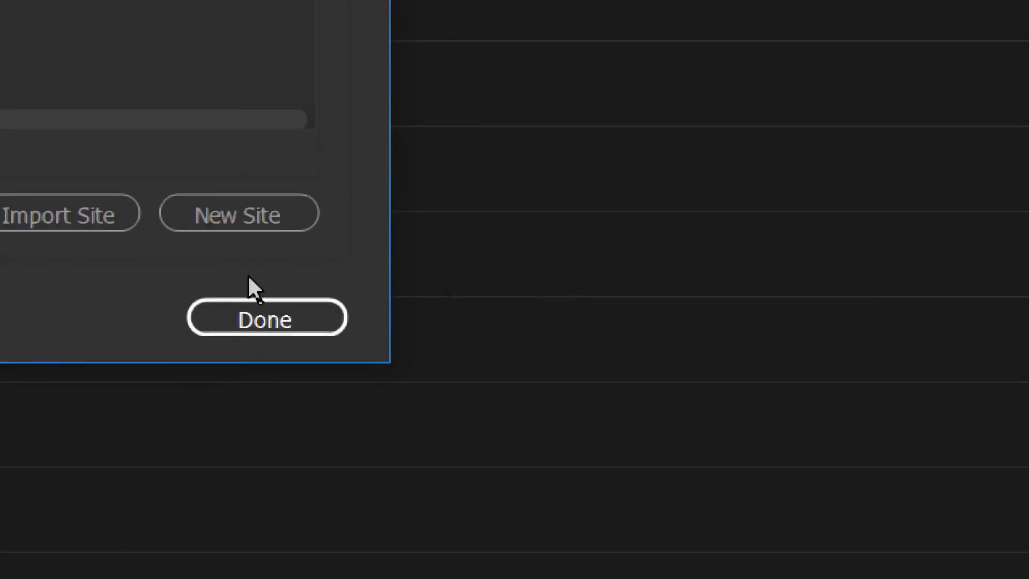
click(266, 321)
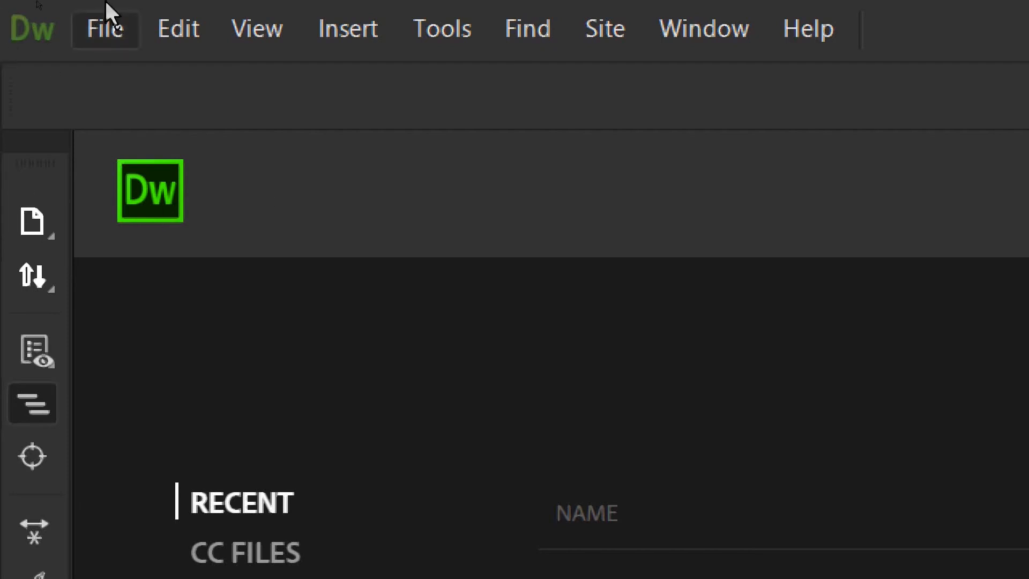
Open index.php from the project folder
click(111, 29)
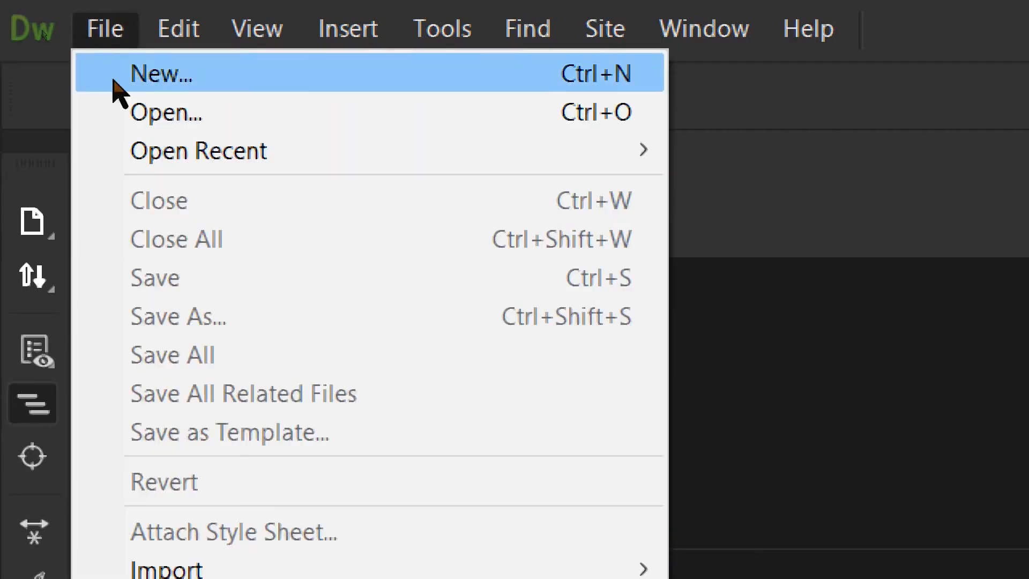
click(144, 110)
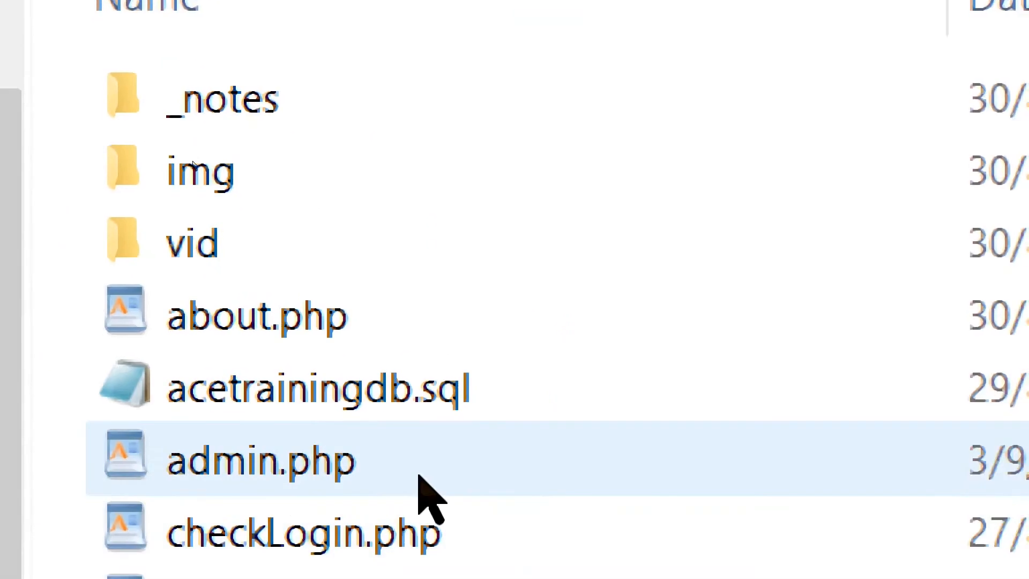
click(457, 485)
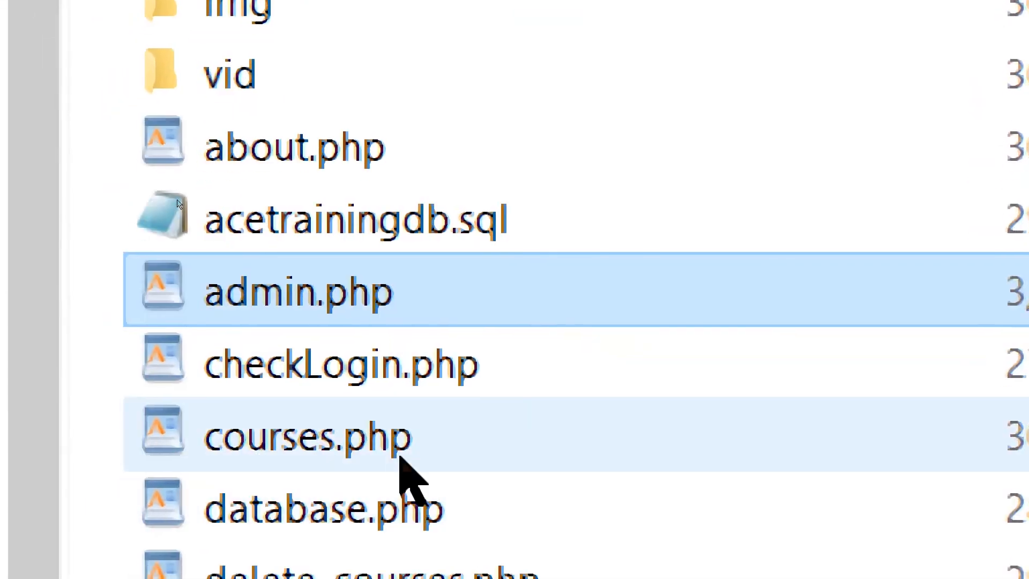
scroll(400, 457, down, 4)
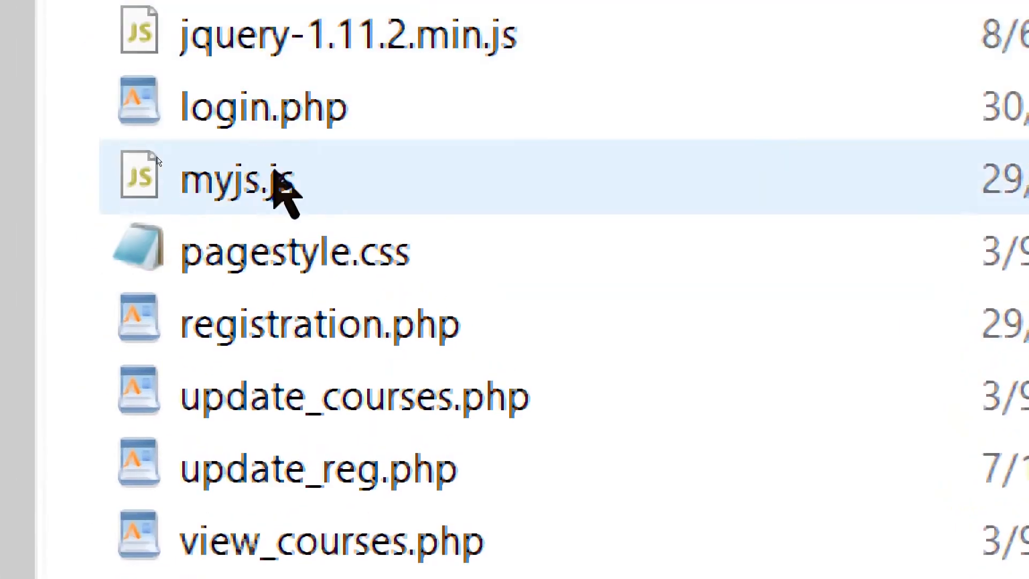
scroll(284, 196, up, 2)
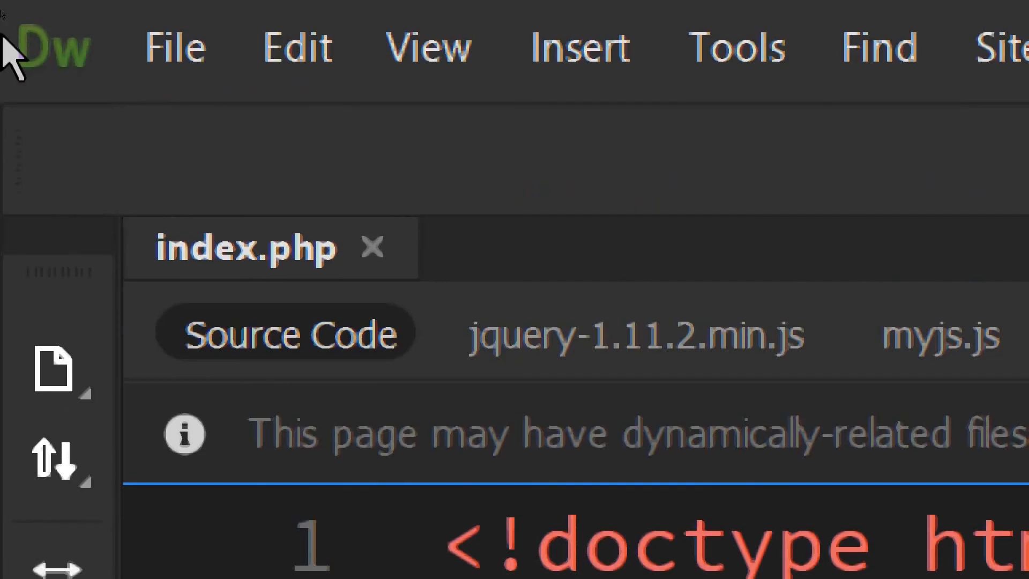
Preview index.php in Google Chrome through the testing server
right_click(202, 249)
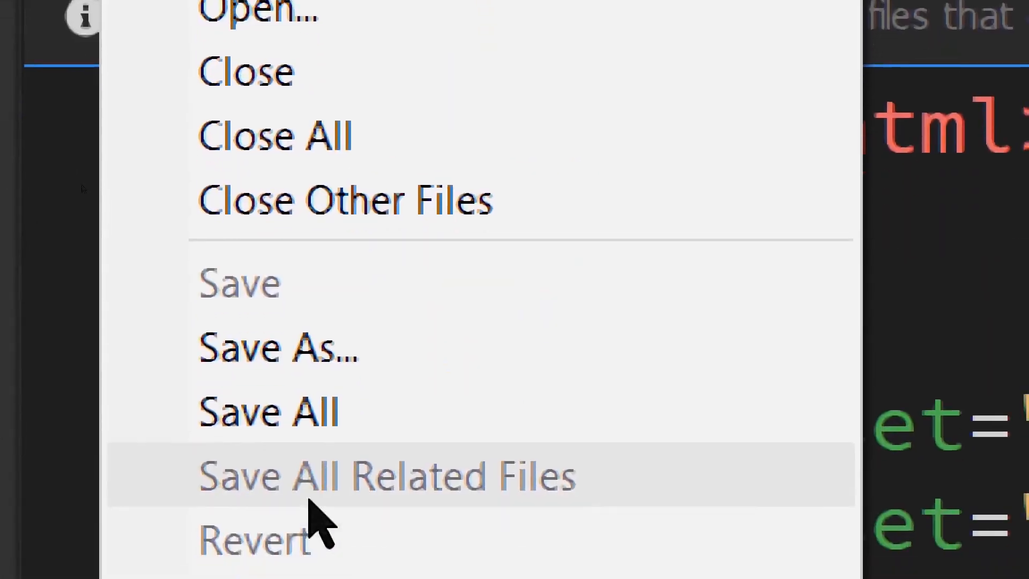
mouse_move(444, 441)
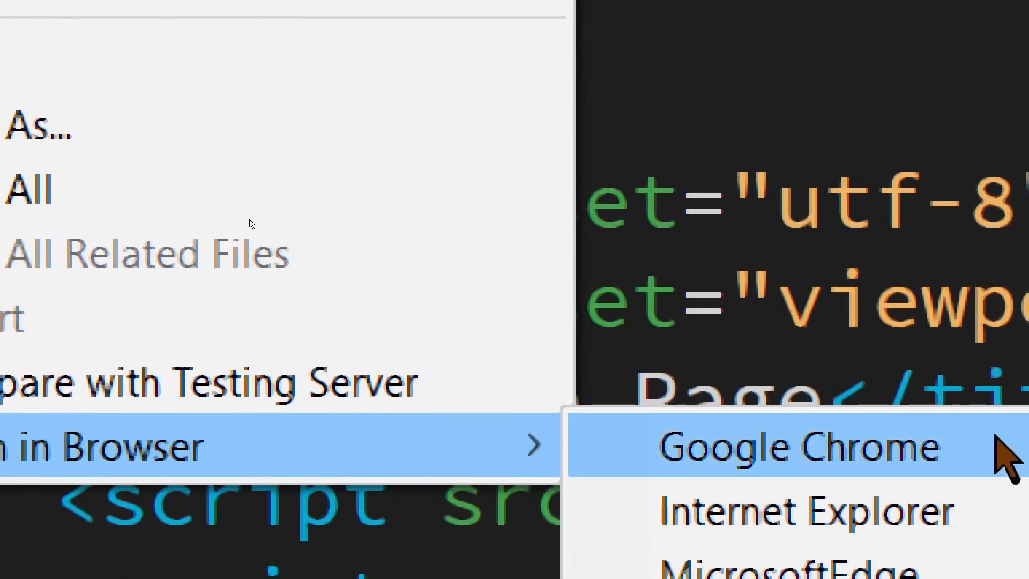
click(849, 460)
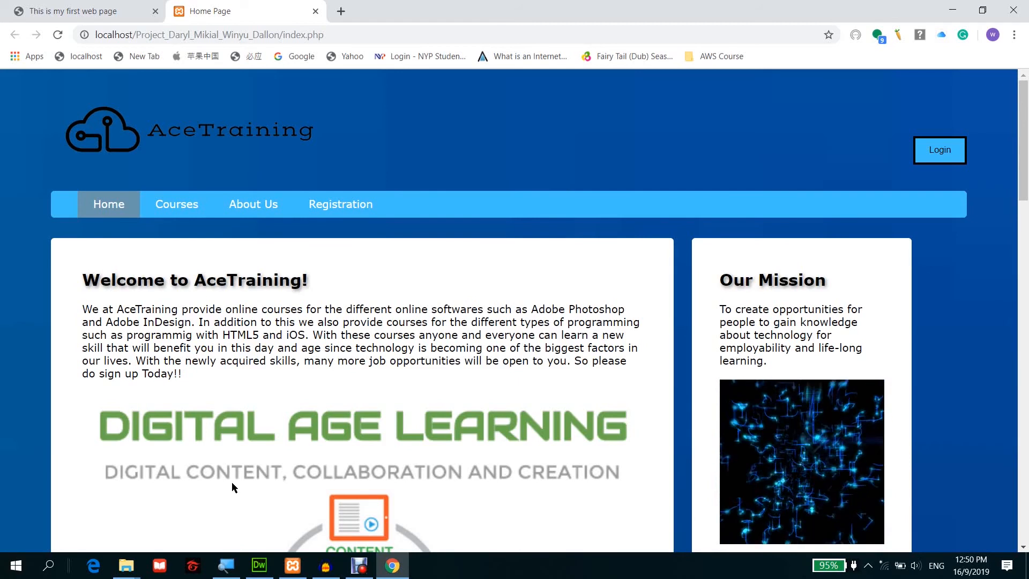
Switch back to Dreamweaver and close index.php
key(alt+Tab)
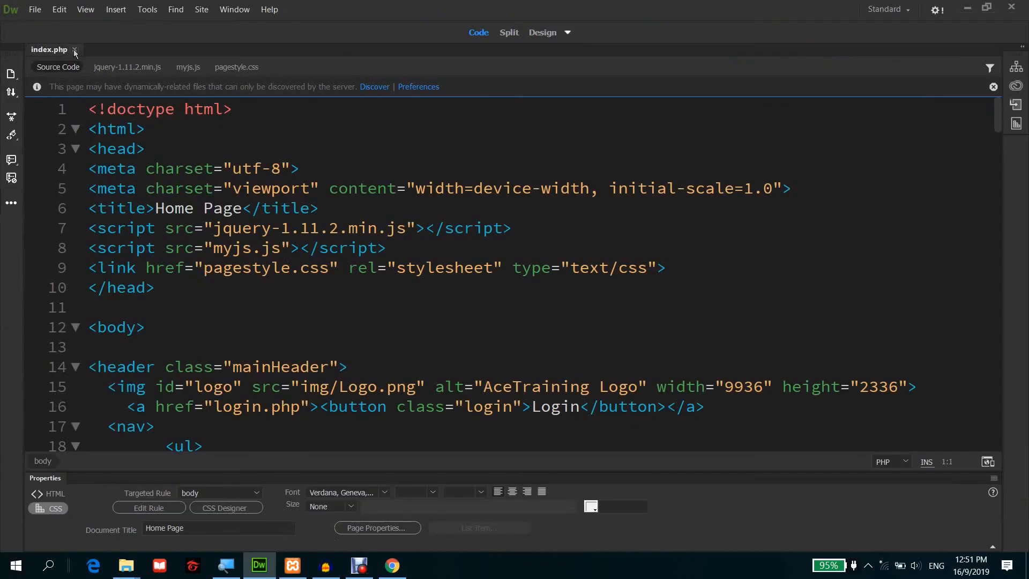
key(alt+Tab)
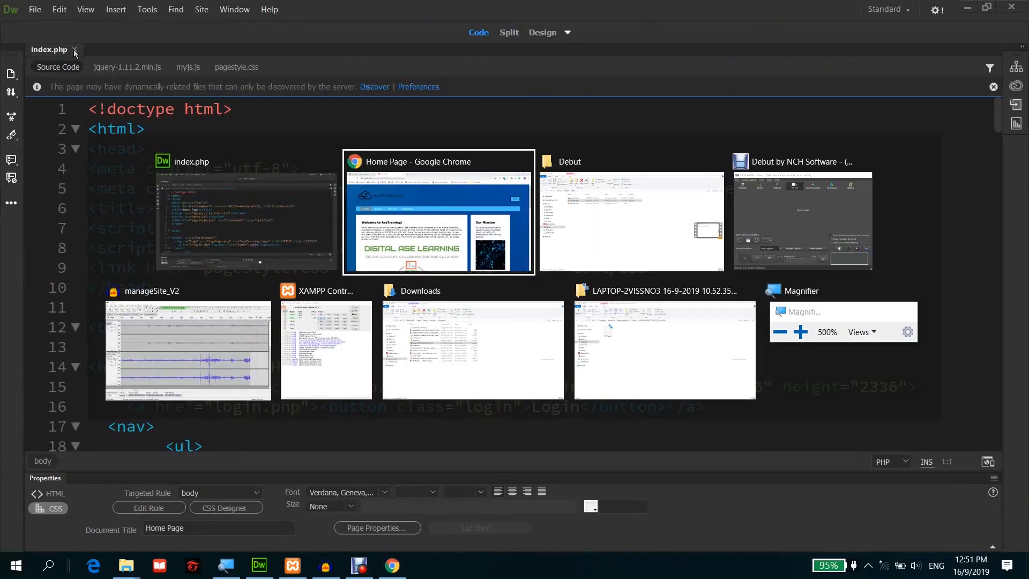
key(alt+shift+Tab)
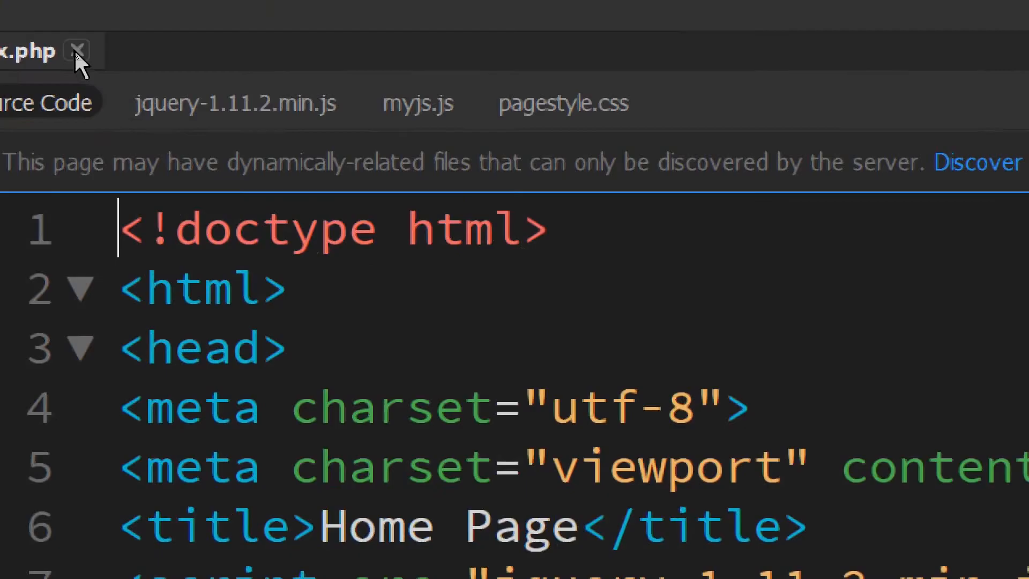
click(78, 51)
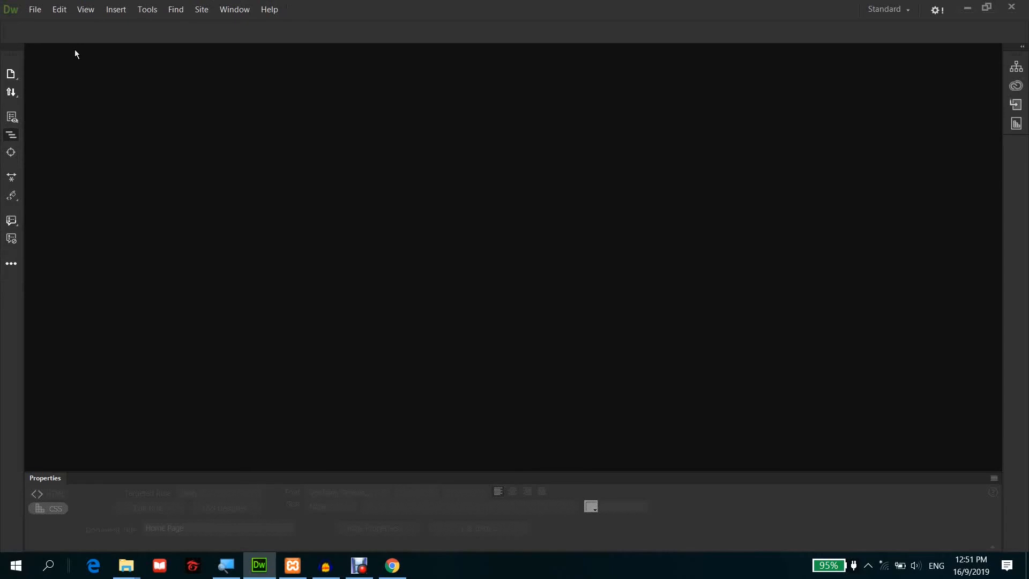
key(super)
key(Escape)
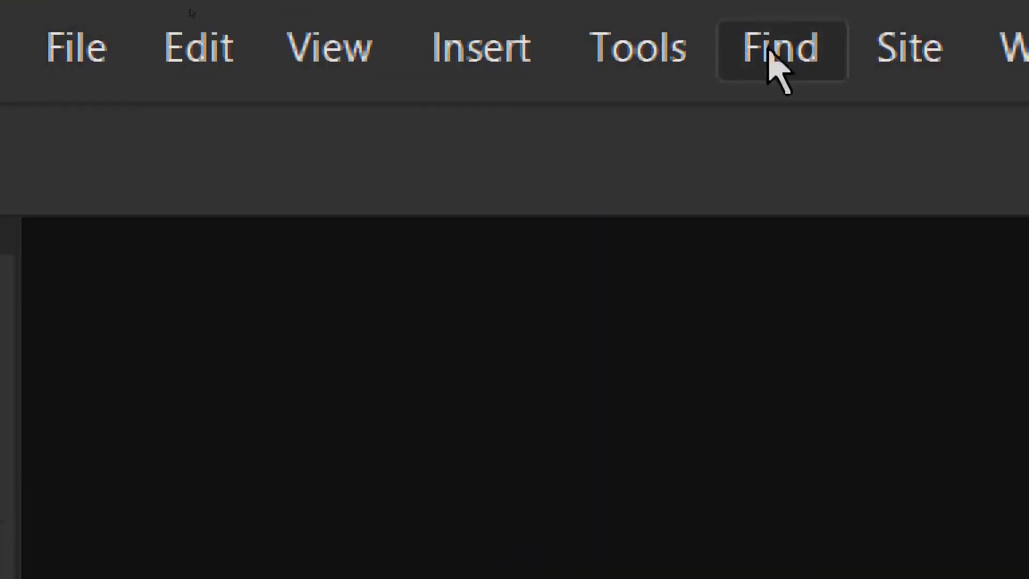
Open the selected site's definition for editing from the list of managed sites
click(938, 69)
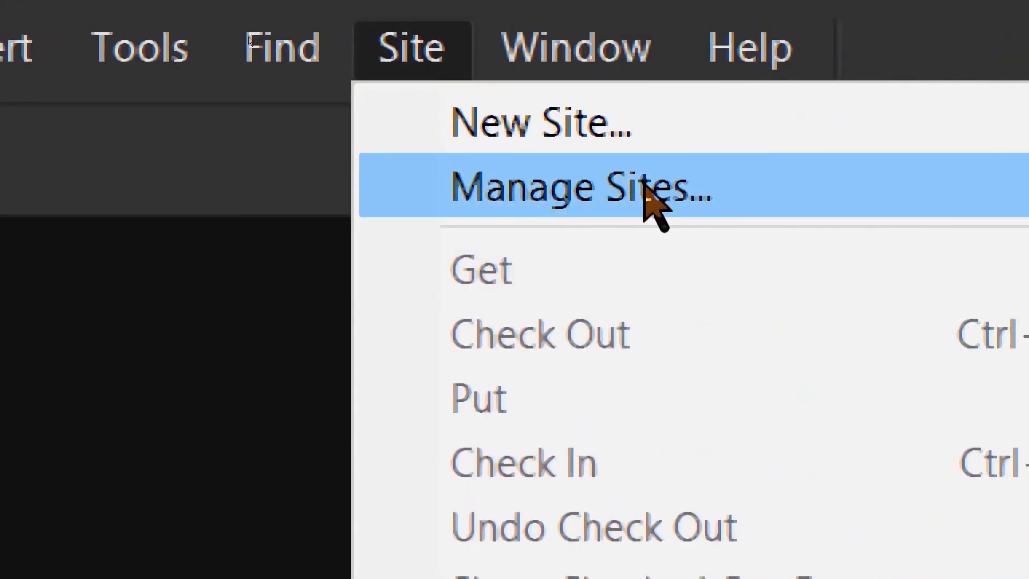
click(647, 188)
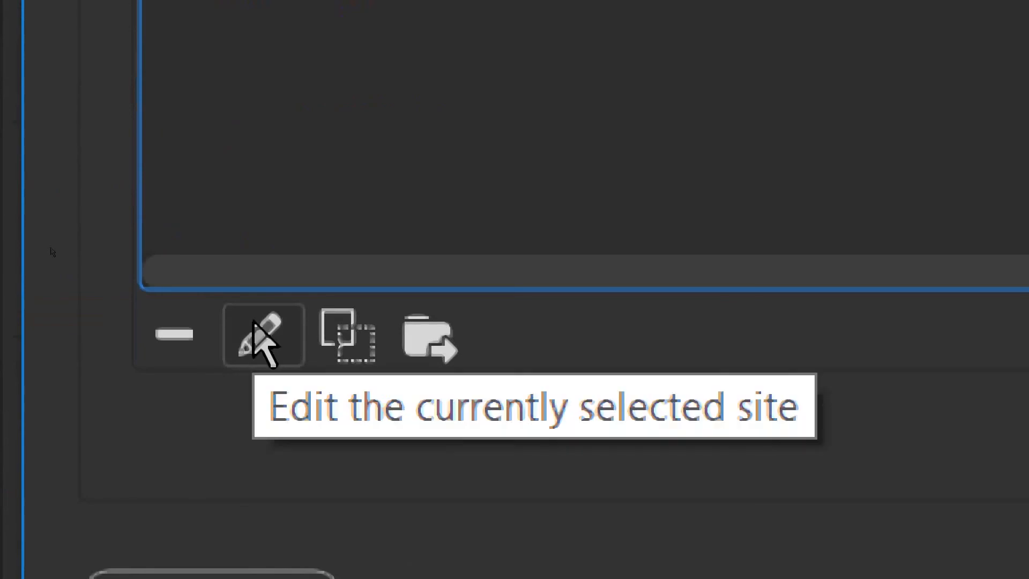
click(255, 324)
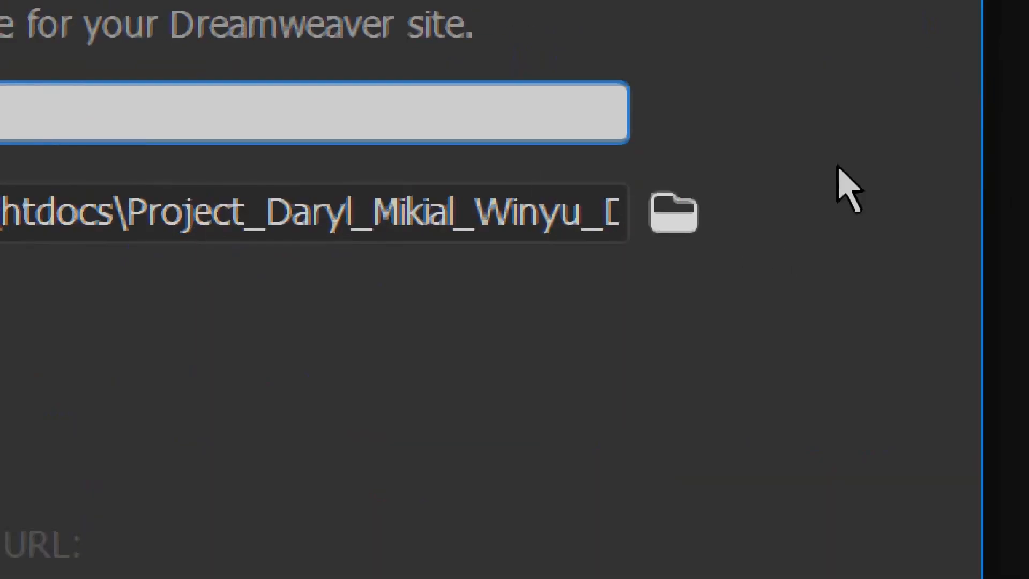
Set the local site folder to the Lab21a folder inside the XAMPP htdocs directory
click(677, 231)
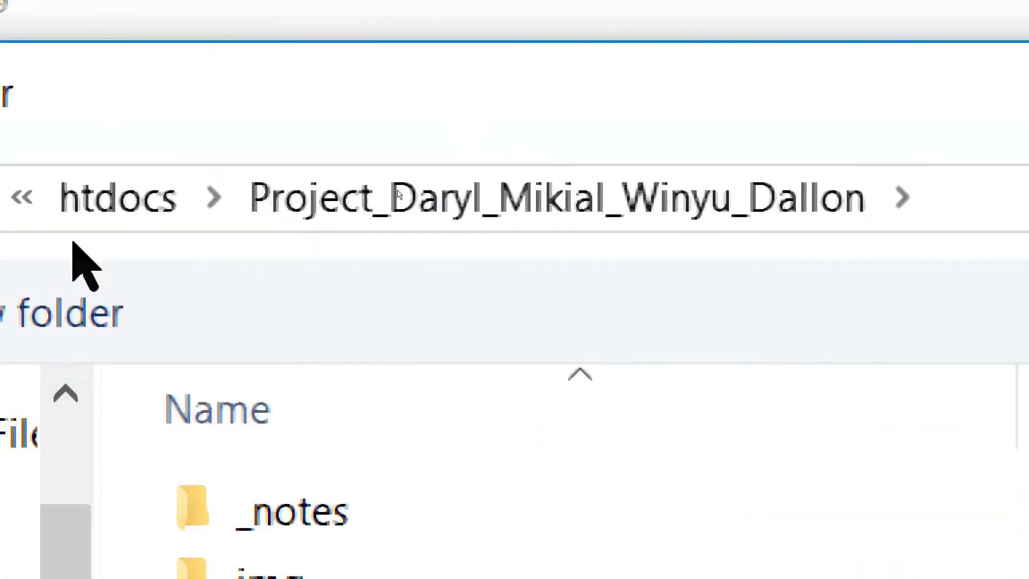
click(104, 207)
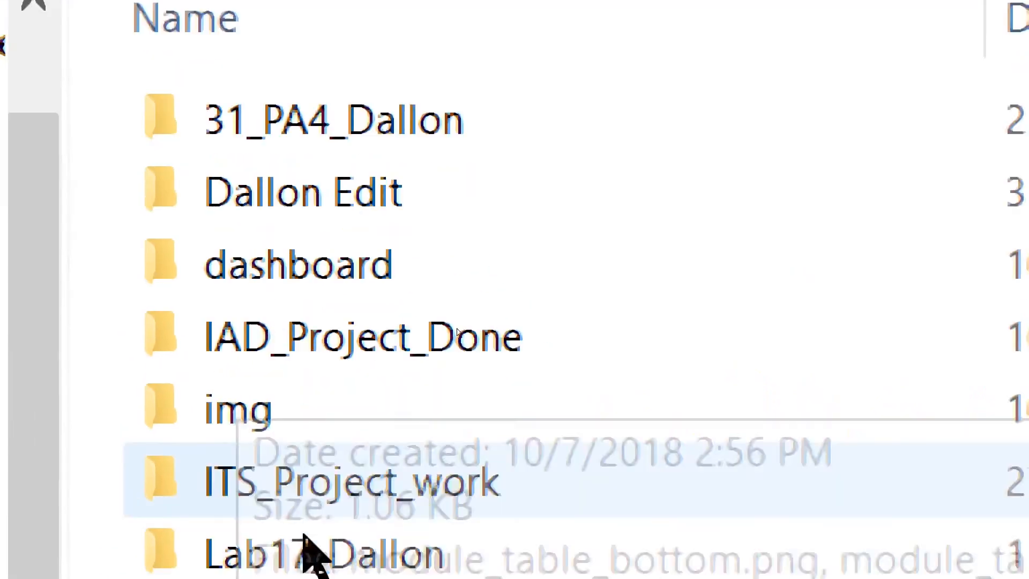
scroll(298, 534, down, 2)
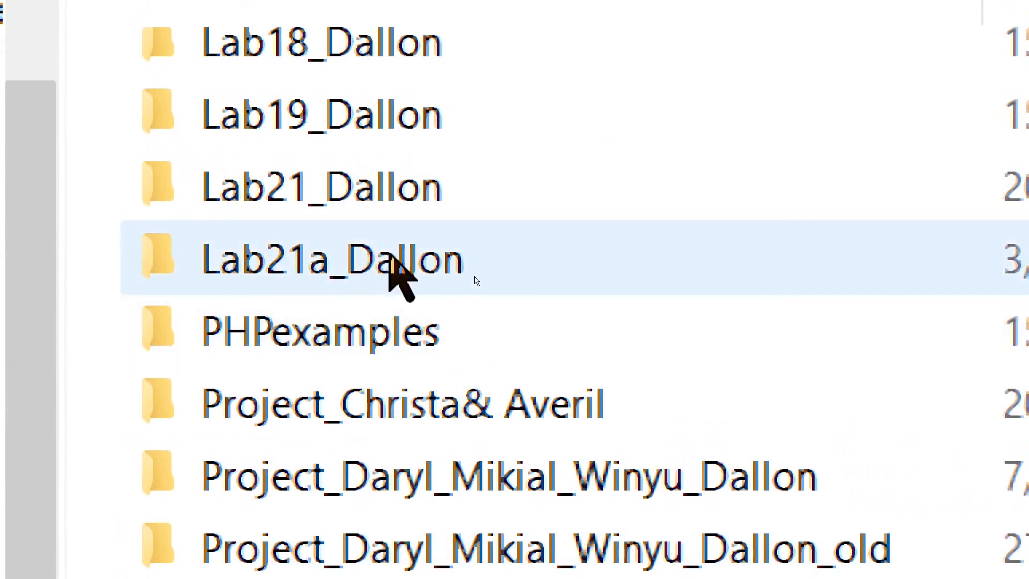
click(392, 251)
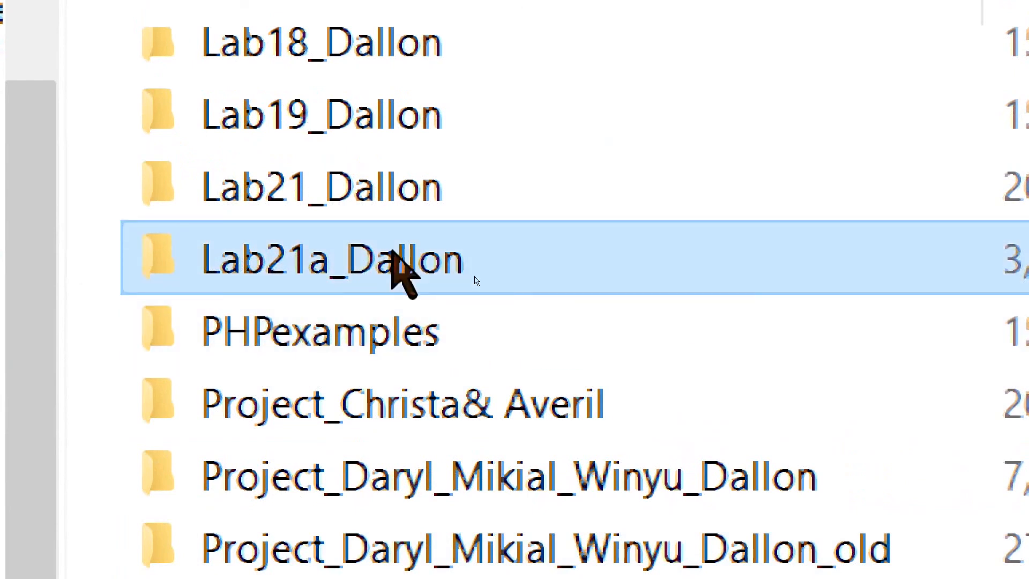
double_click(392, 251)
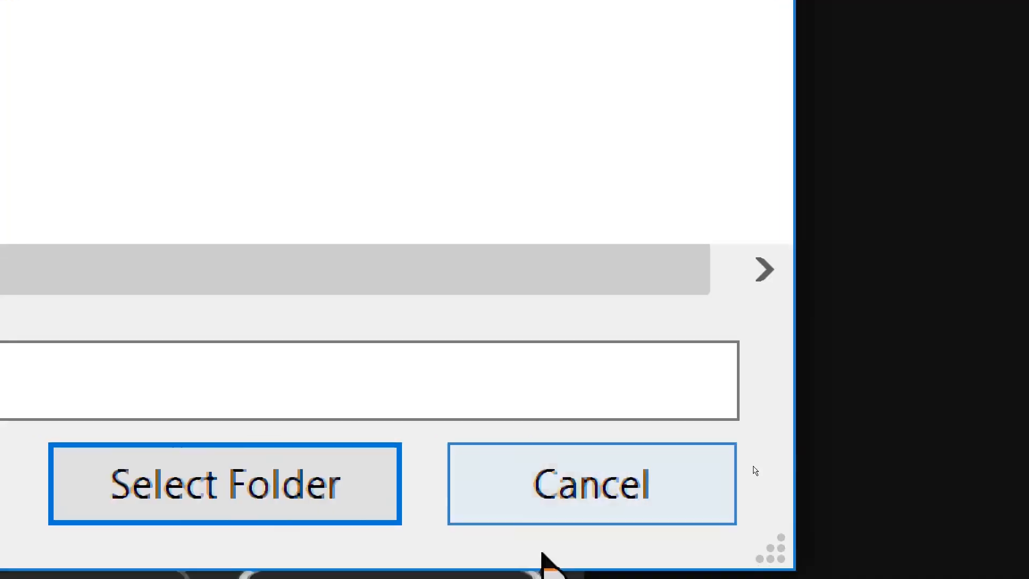
click(334, 481)
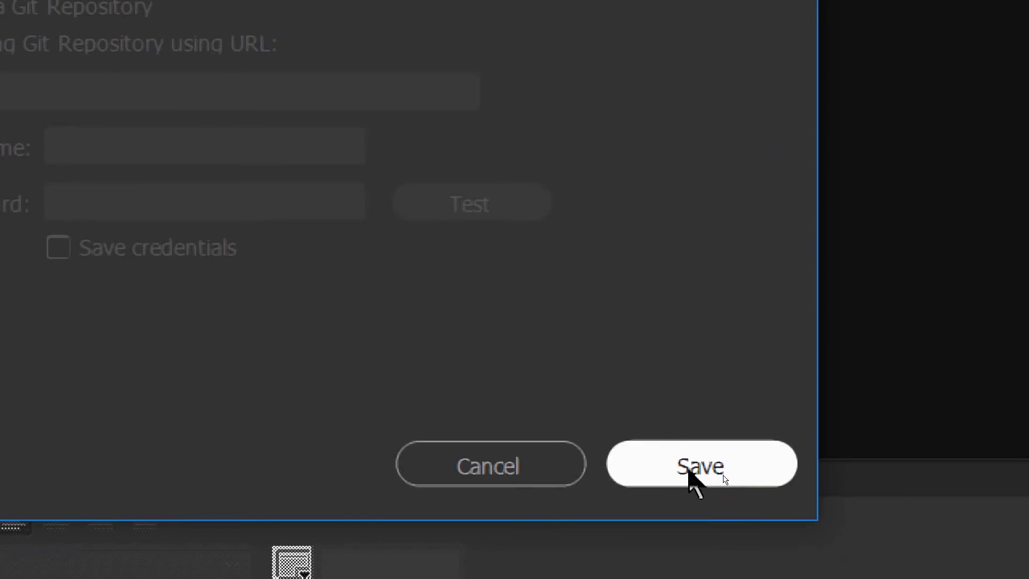
Save the site definition, accept recreating the cache, and close the site manager
click(689, 467)
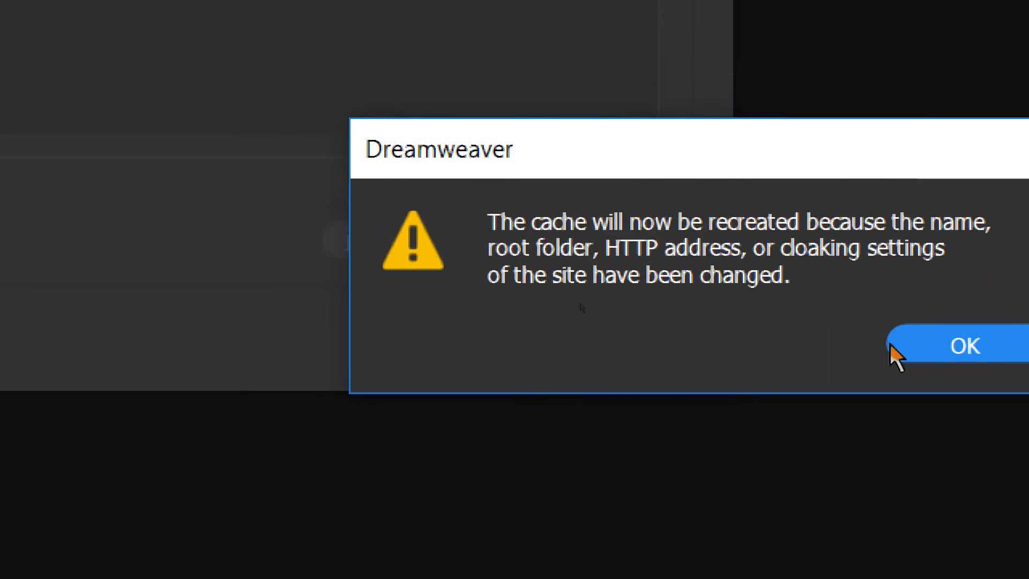
click(946, 346)
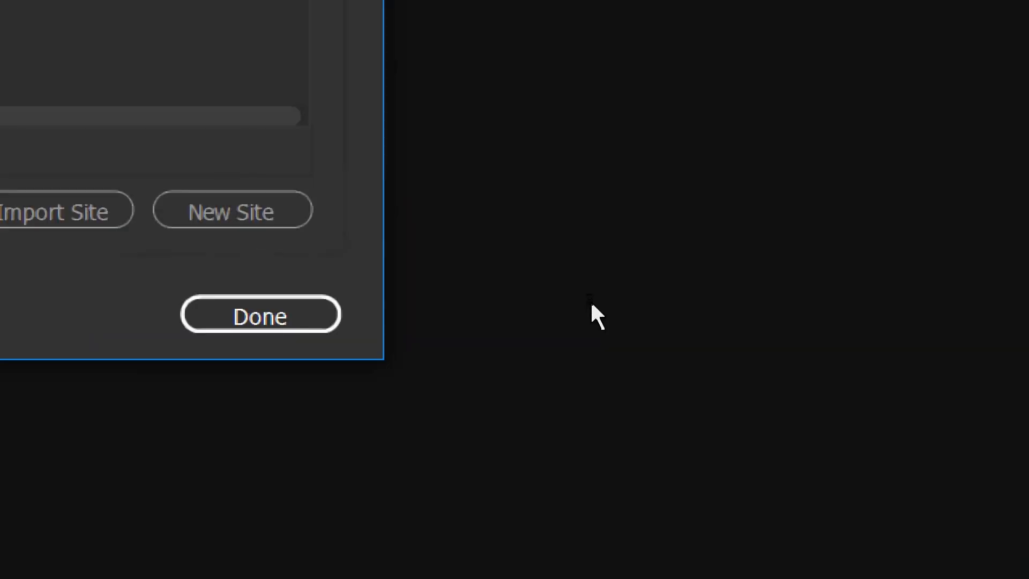
click(271, 320)
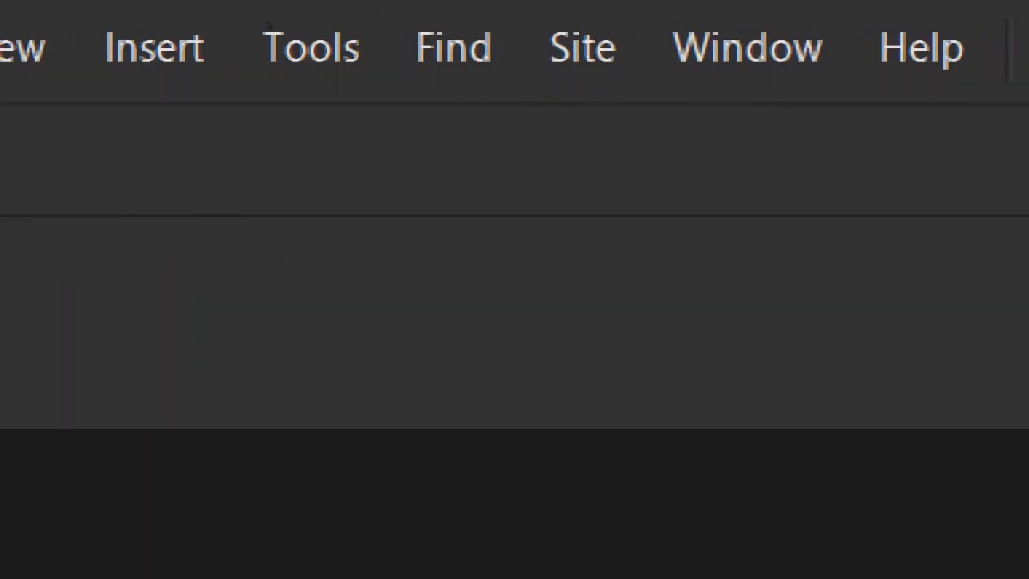
Reopen the siteTesting definition from the managed sites and open its siteTestingServer entry for editing
click(590, 49)
click(619, 161)
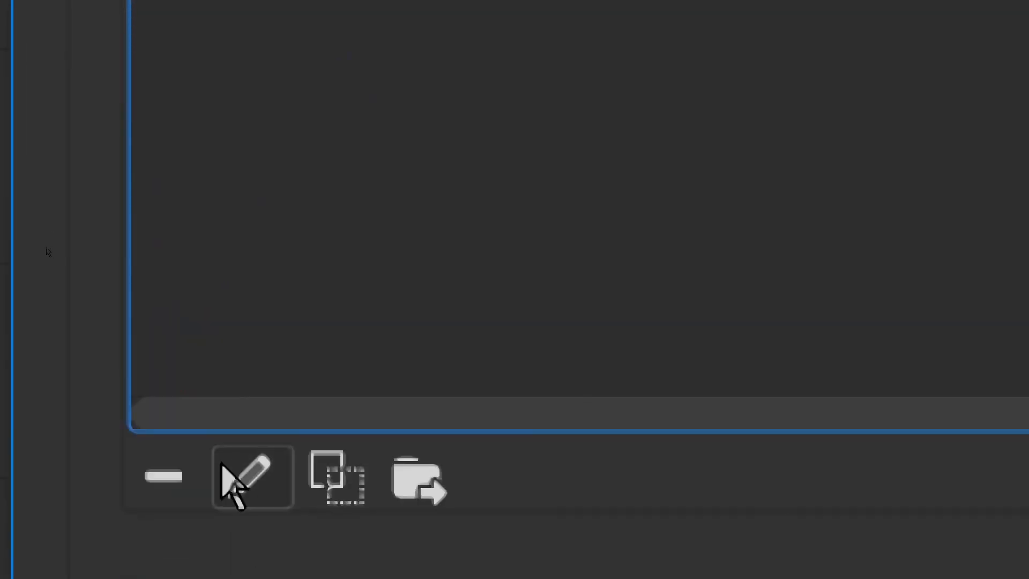
click(221, 464)
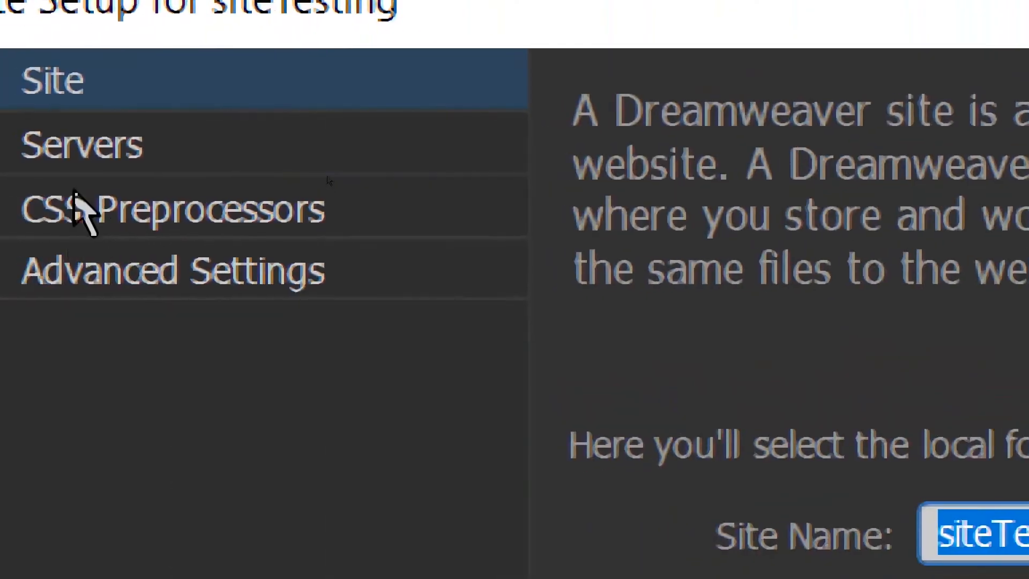
click(257, 137)
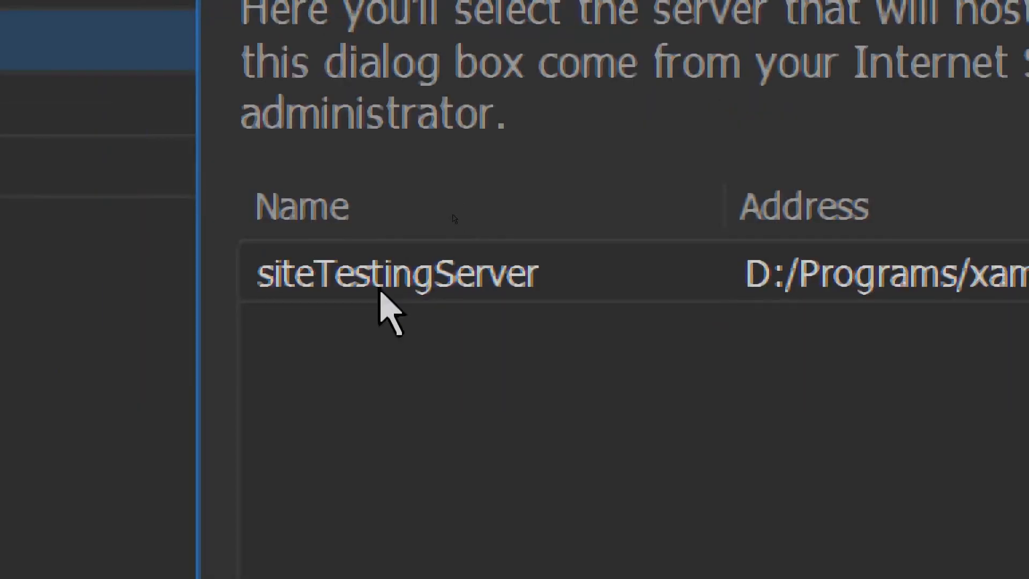
click(374, 272)
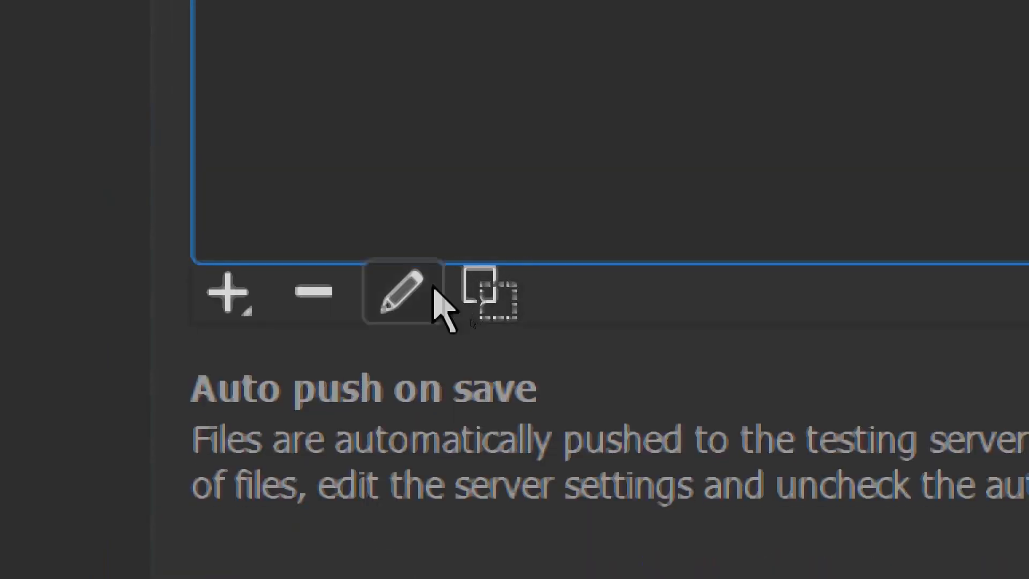
click(413, 297)
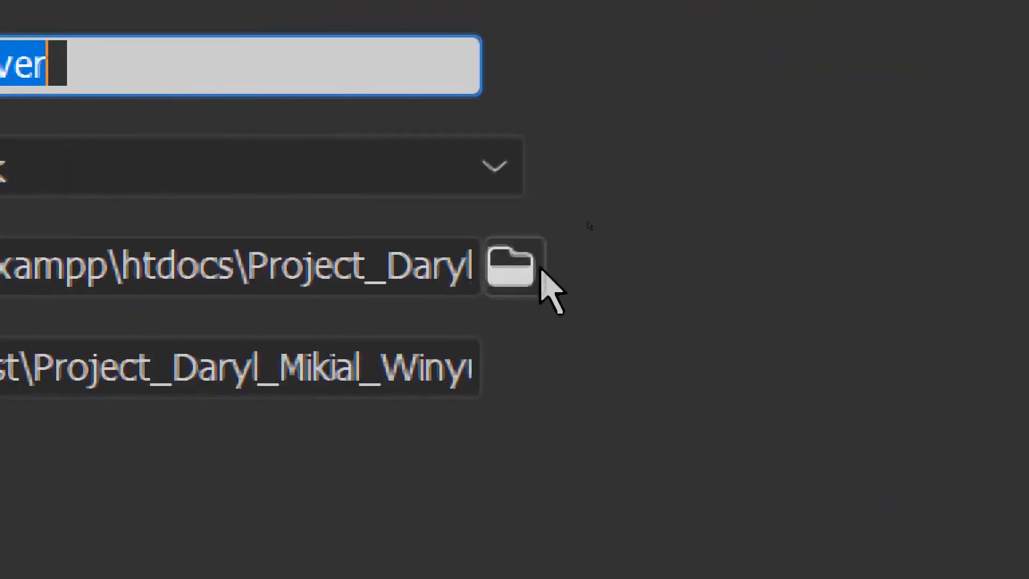
Set the testing server's folder to the Lab21a folder inside htdocs
click(509, 271)
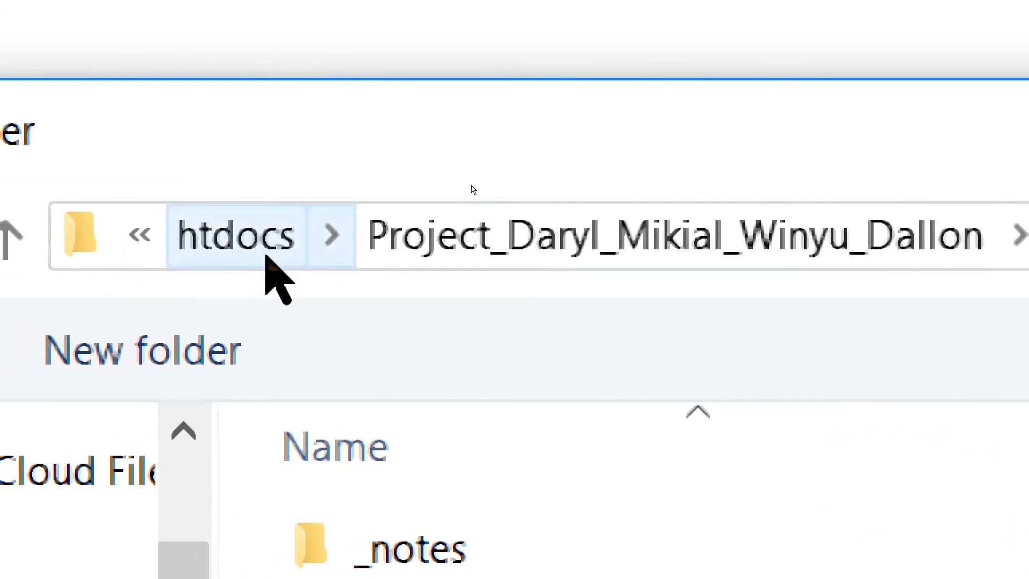
click(231, 256)
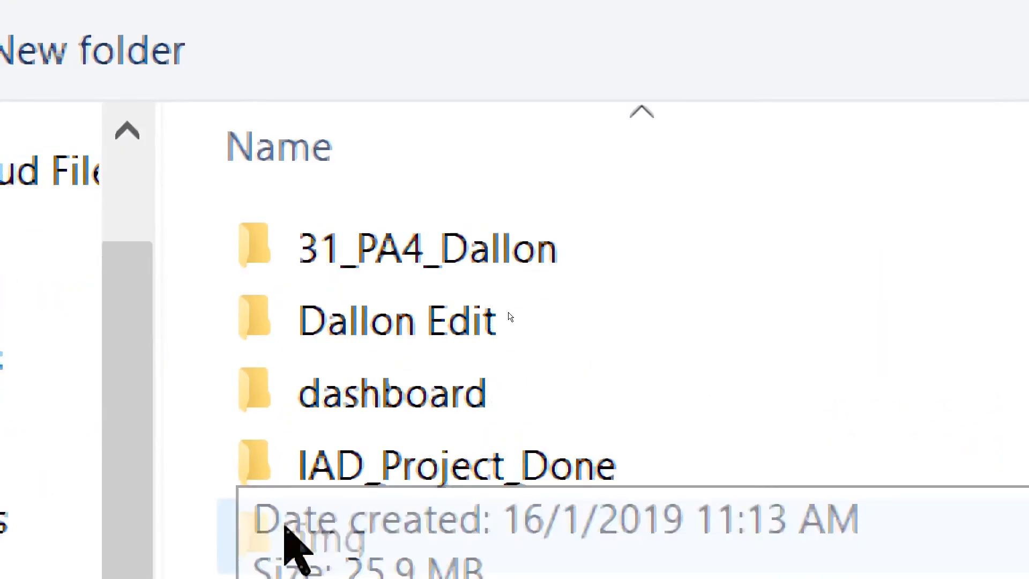
scroll(301, 533, down, 1)
scroll(302, 532, down, 1)
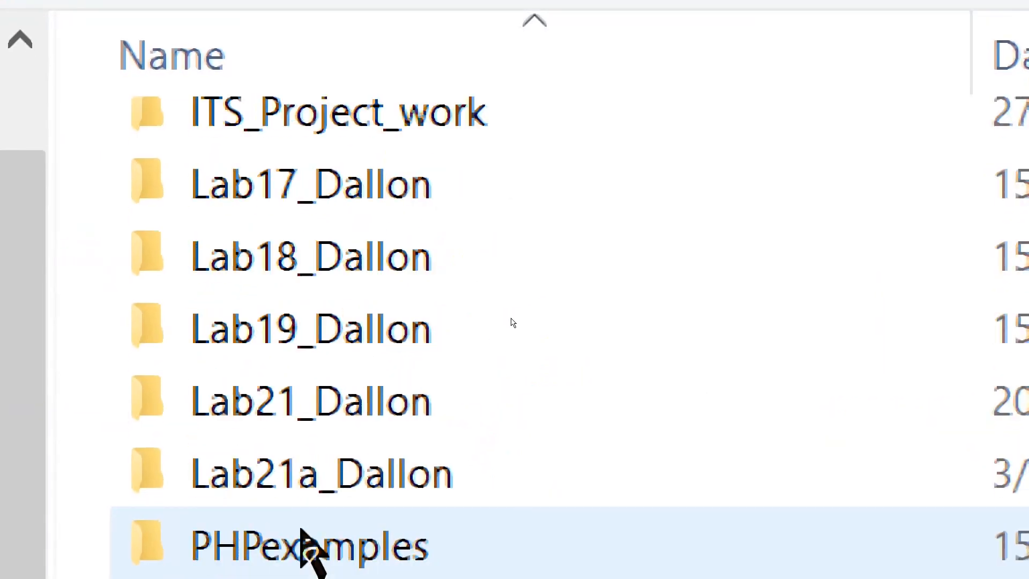
click(347, 479)
double_click(346, 479)
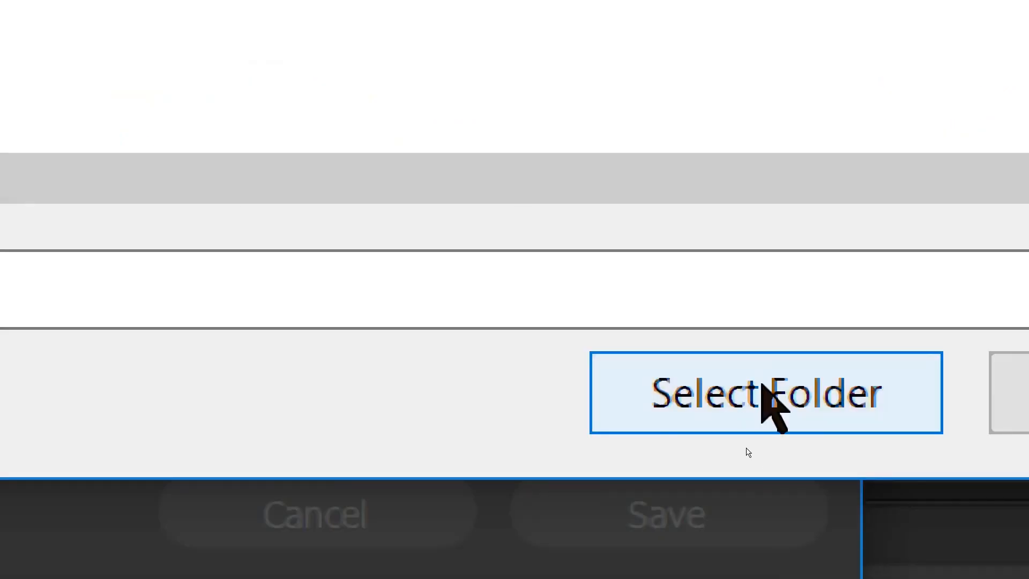
click(764, 382)
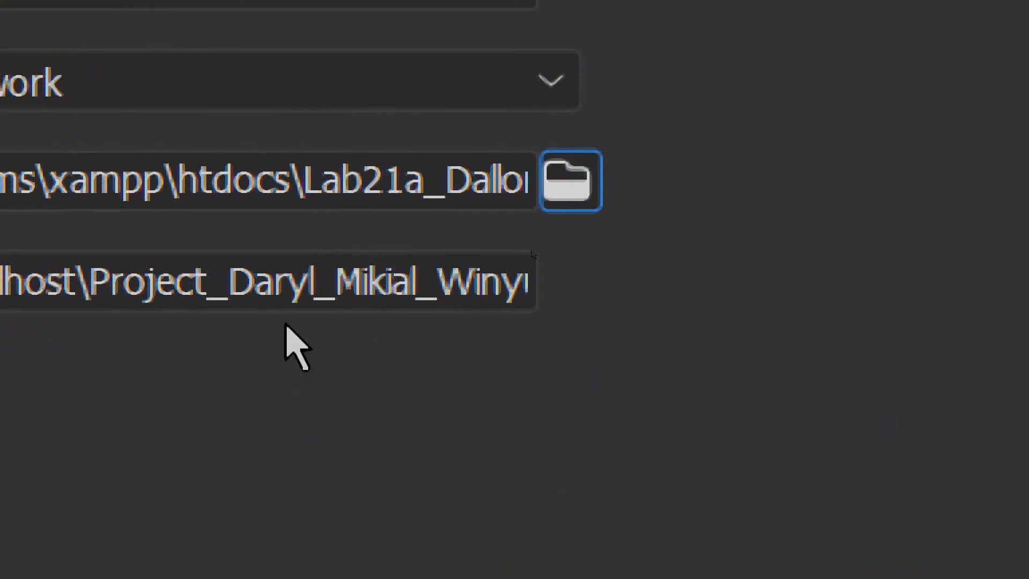
Copy the Lab21a folder name with its leading backslash from the end of the server folder path
click(315, 189)
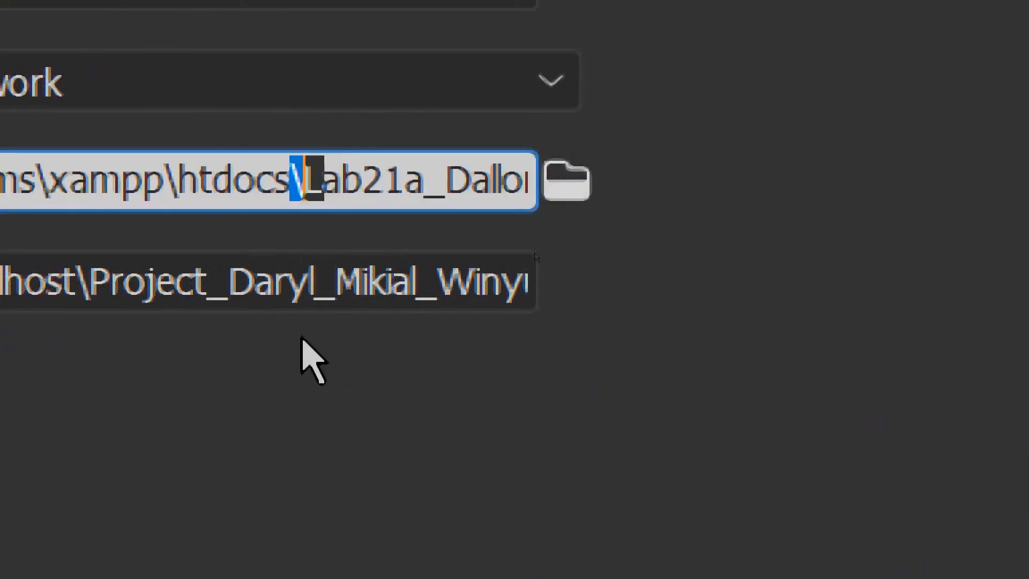
key(shift+Right)
key(shift+Right)
key(shift+Right)
key(shift+Right)
key(shift+Right)
key(shift+Right)
key(shift+Right)
key(shift+Right)
key(shift+Right)
key(shift+Right)
key(shift+Right)
key(shift+Right)
key(shift+Right)
key(shift+Right)
key(ctrl+c)
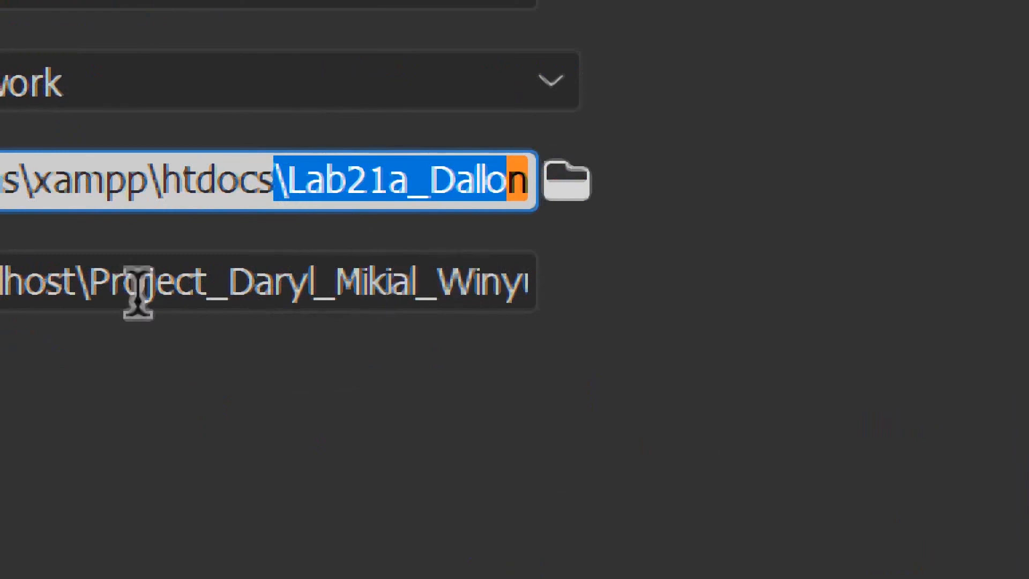
Replace everything after localhost in the testing server's Web URL with the copied Lab21a folder name
click(81, 283)
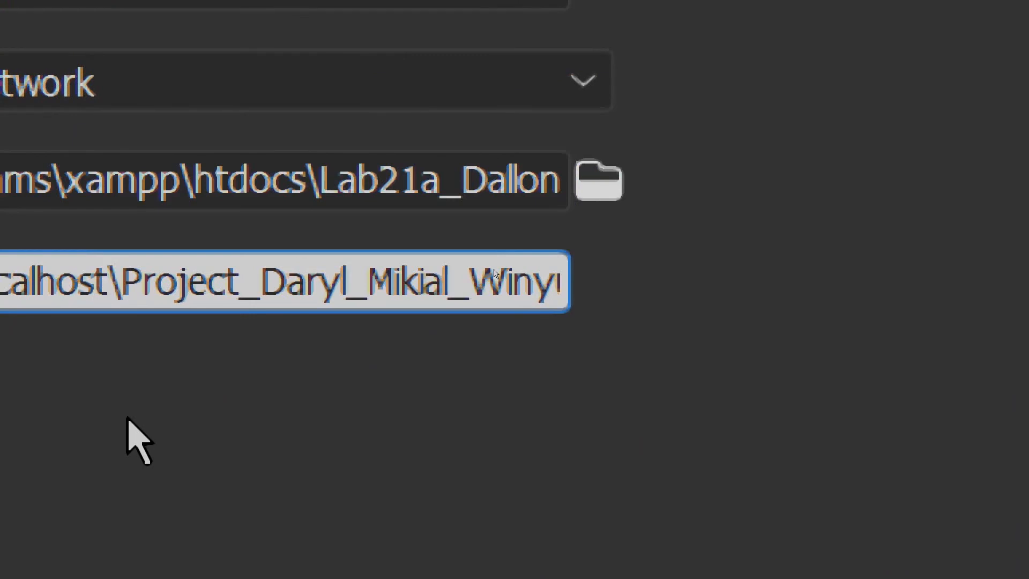
key(shift+Right)
key(shift+Right)
key(shift+Right)
key(shift+Right)
key(shift+Right)
key(shift+Right)
key(shift+Right)
key(shift+Right)
key(shift+Right)
key(shift+Right)
key(shift+Right)
key(shift+Right)
key(shift+Right)
key(shift+Right)
key(shift+Right)
key(shift+Right)
key(shift+Right)
key(shift+Right)
key(shift+Right)
key(shift+Right)
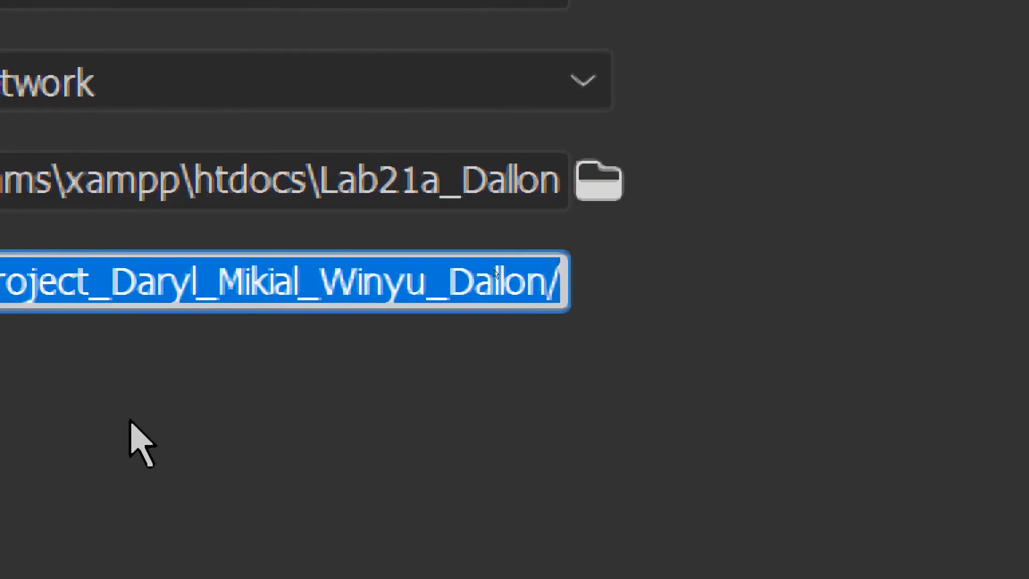
key(BackSpace)
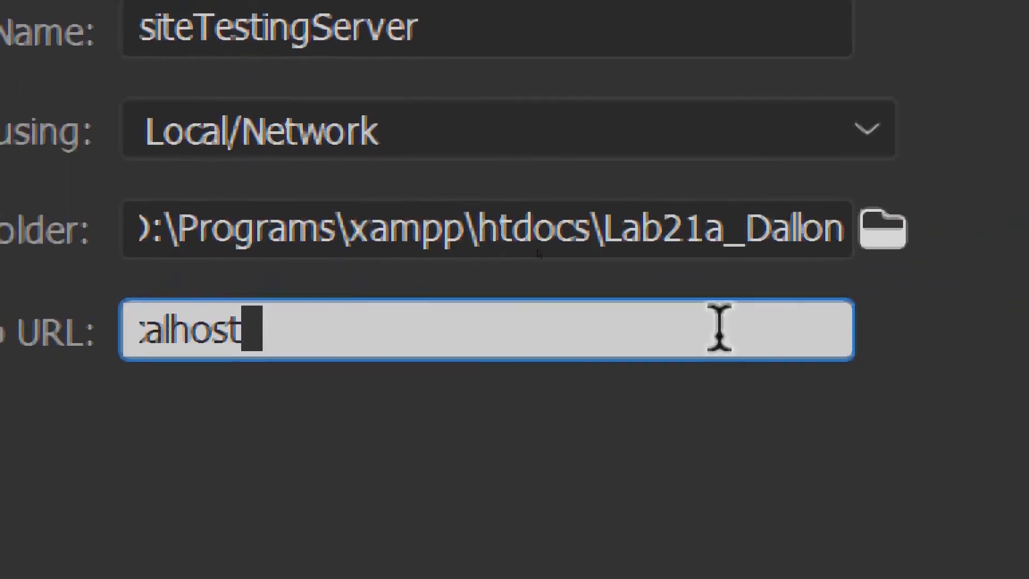
key(ctrl+v)
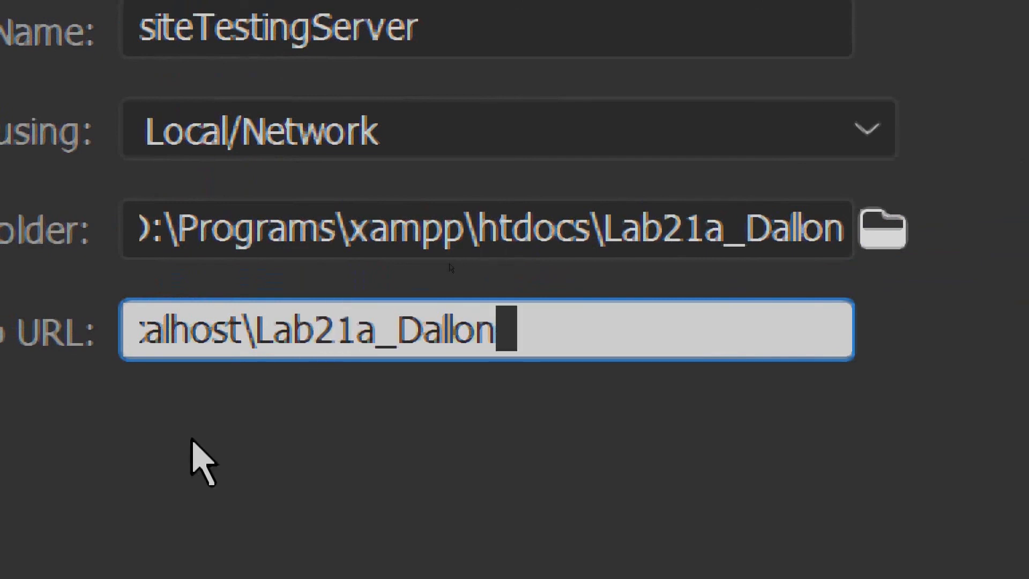
Check the testing server's complete Web URL from the http prefix through the folder name
key(Left)
key(Left)
key(Left)
key(Left)
key(Left)
key(Left)
key(Left)
key(Left)
key(Left)
key(Left)
key(Left)
key(Left)
key(Left)
key(Left)
key(Left)
key(Left)
key(Left)
key(Left)
key(Left)
key(Left)
key(Left)
key(Left)
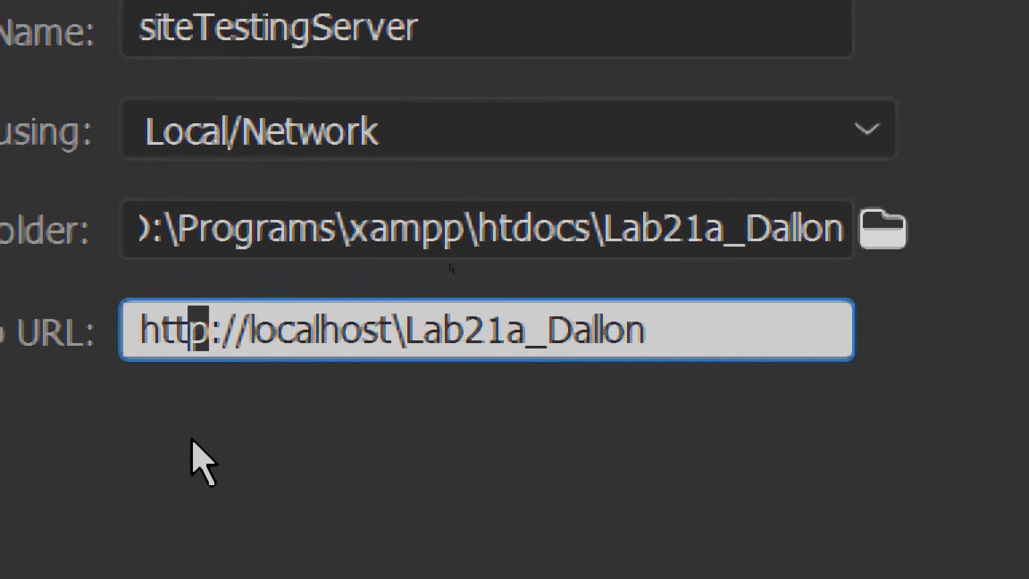
click(555, 328)
key(Left)
key(Left)
key(Left)
key(Left)
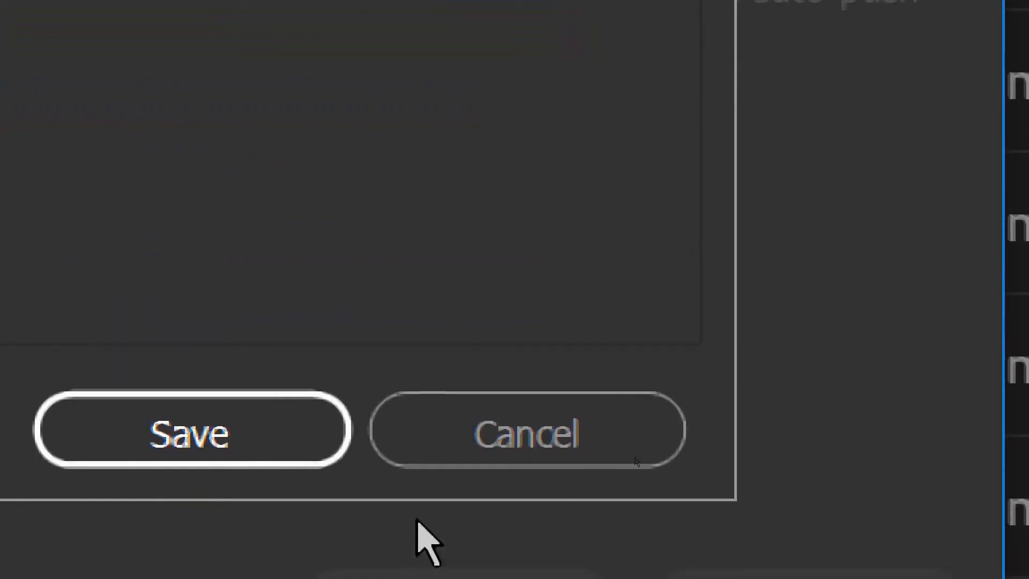
Save the testing server settings and the site definition, and close the list of managed sites
click(188, 436)
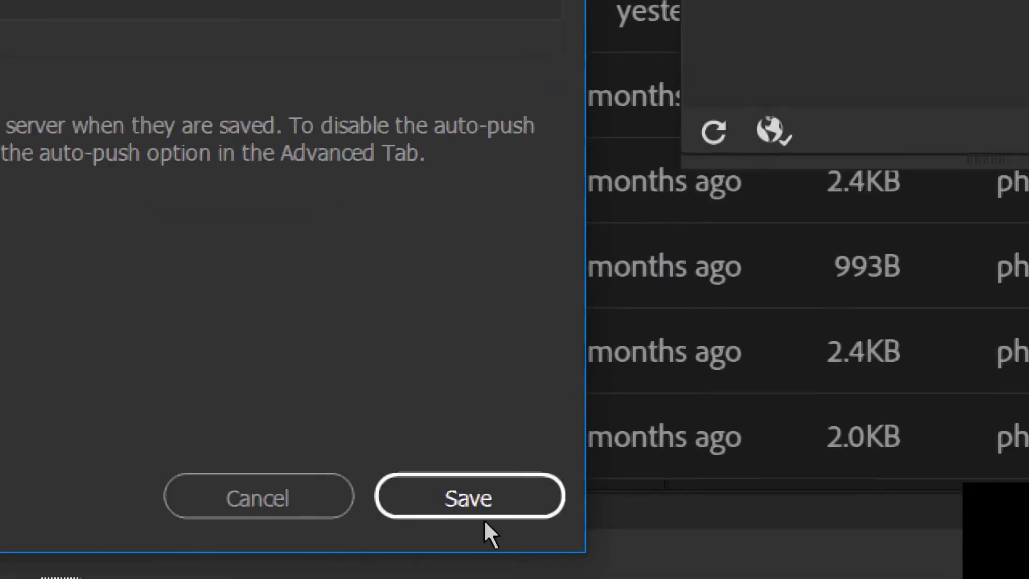
click(457, 498)
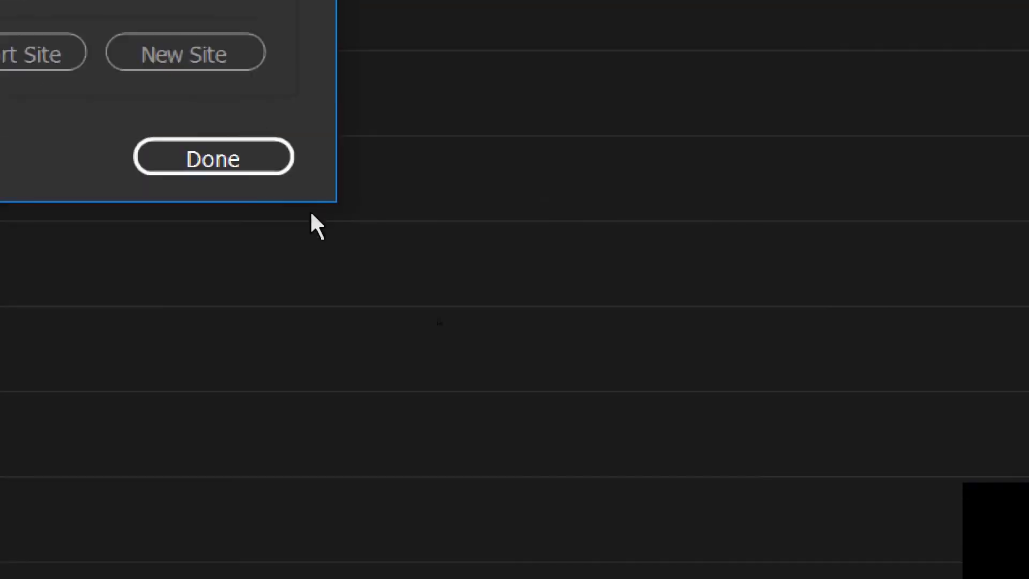
click(252, 166)
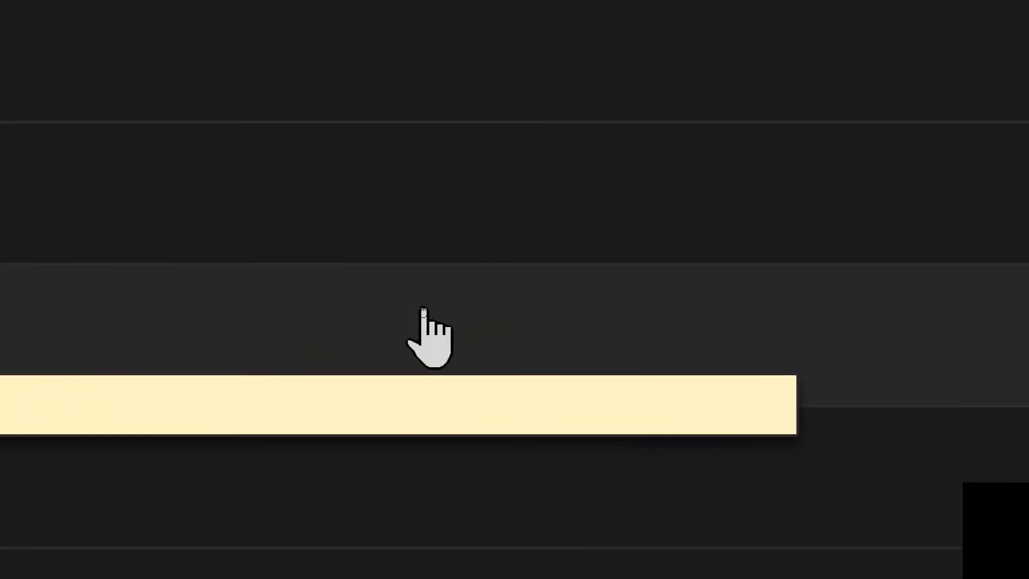
Open index.php from the PHP subfolder of the Lab21a site folder
click(423, 310)
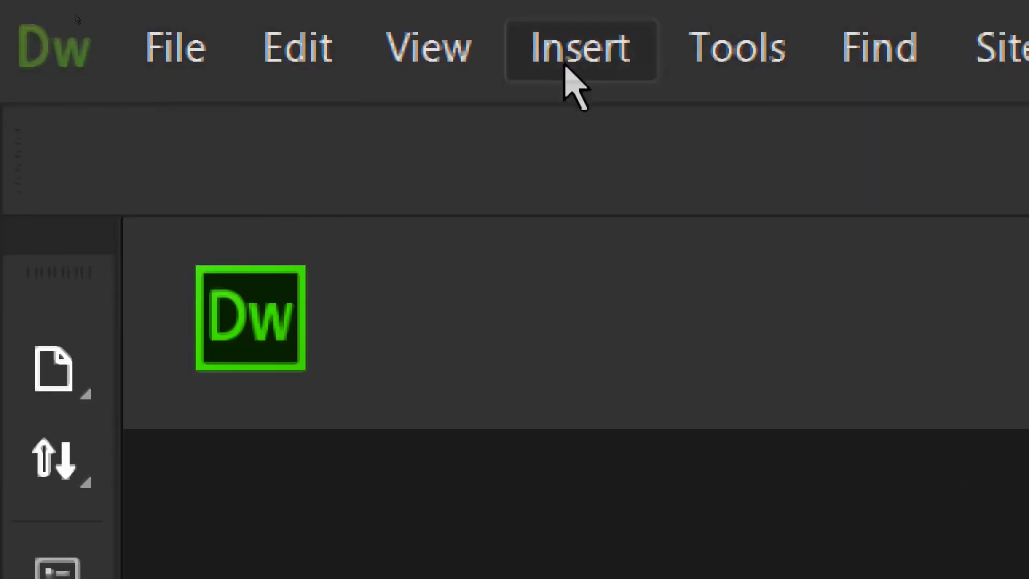
click(160, 63)
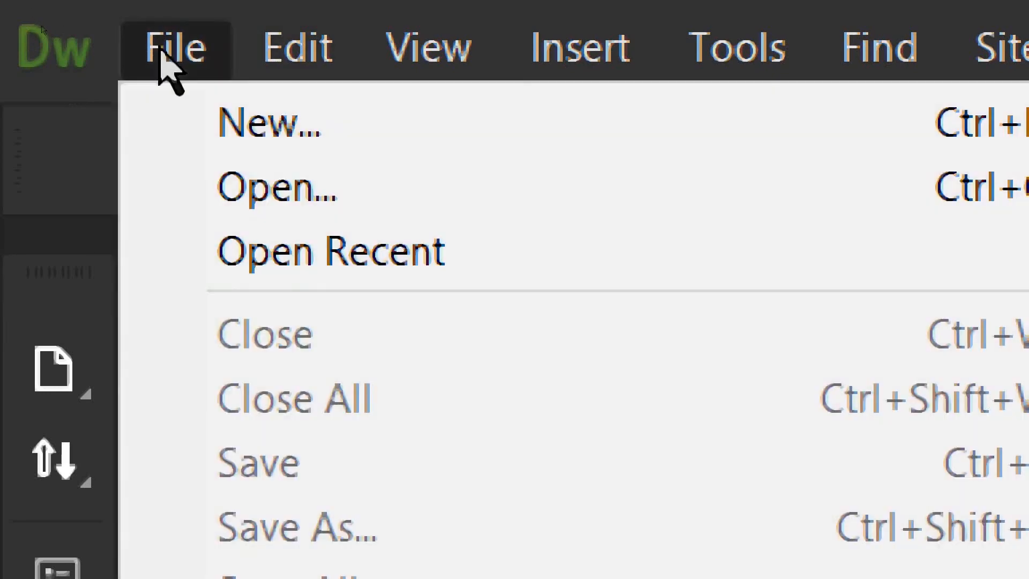
click(385, 182)
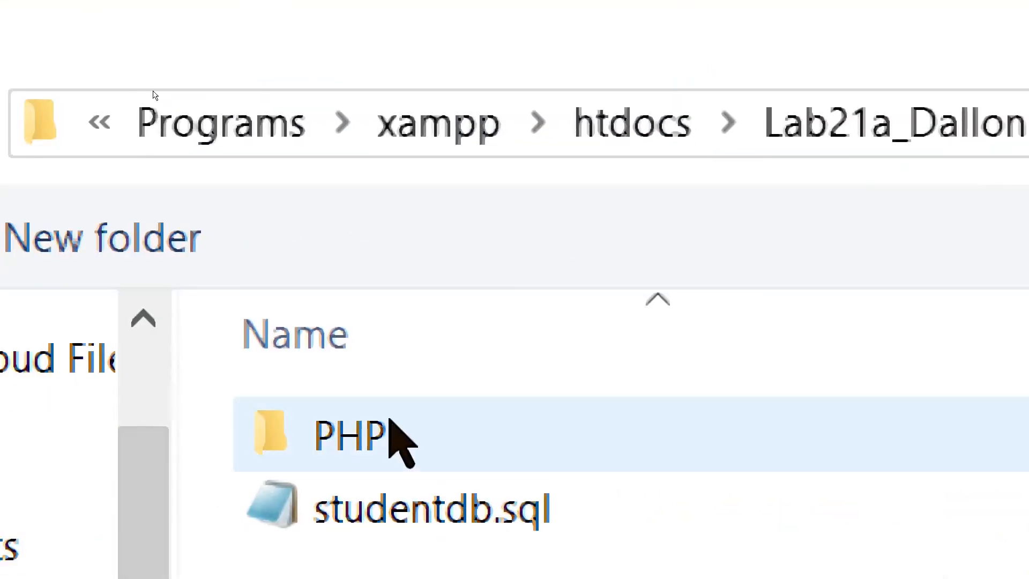
double_click(390, 421)
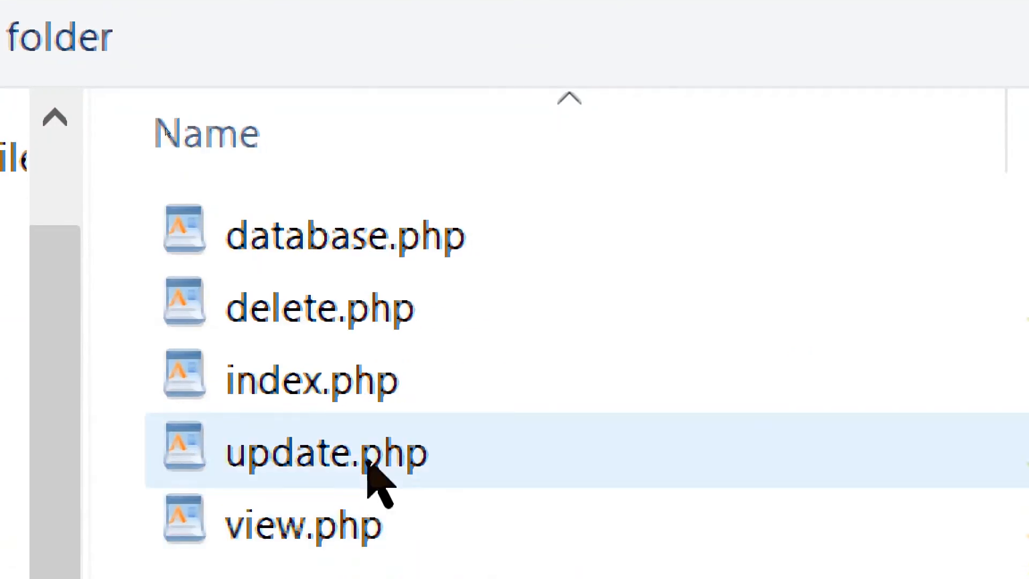
click(364, 387)
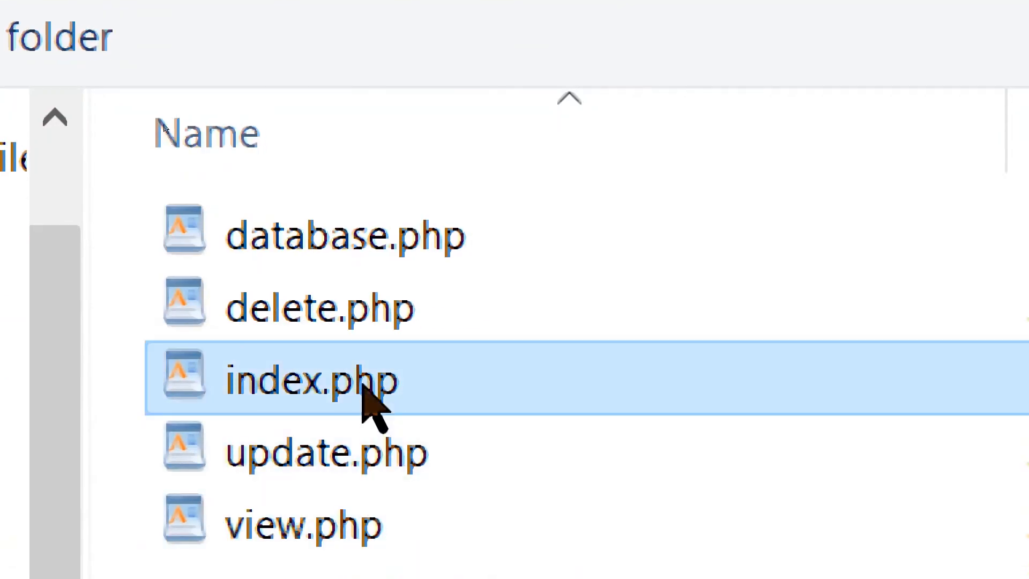
double_click(364, 386)
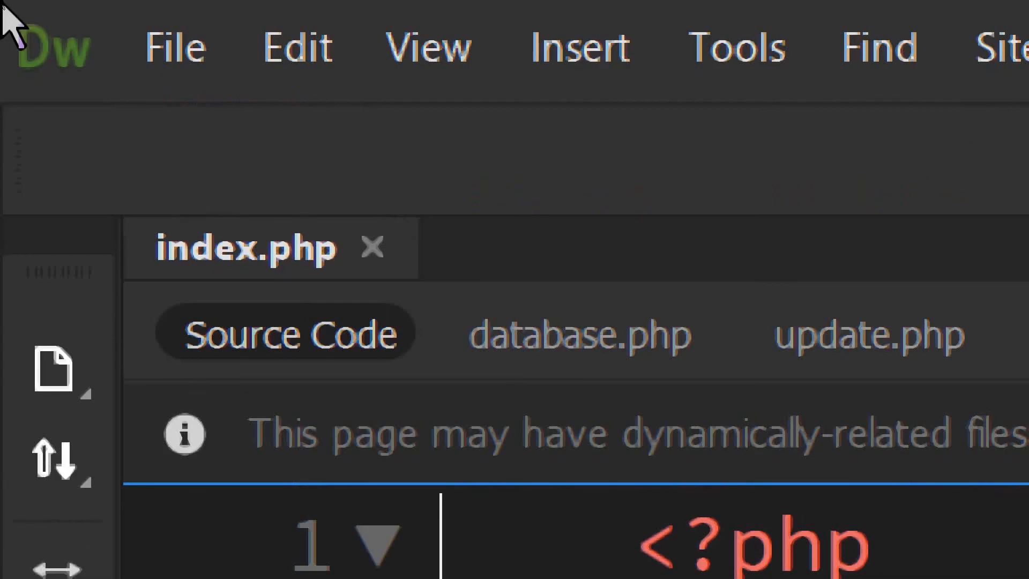
Preview the Lab21a site's index.php in Google Chrome
right_click(176, 225)
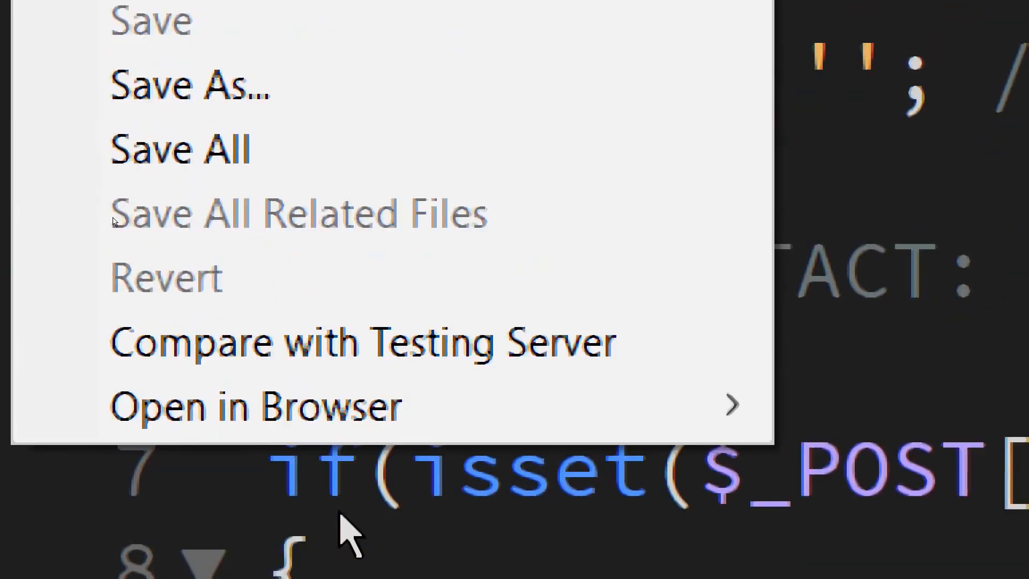
mouse_move(584, 408)
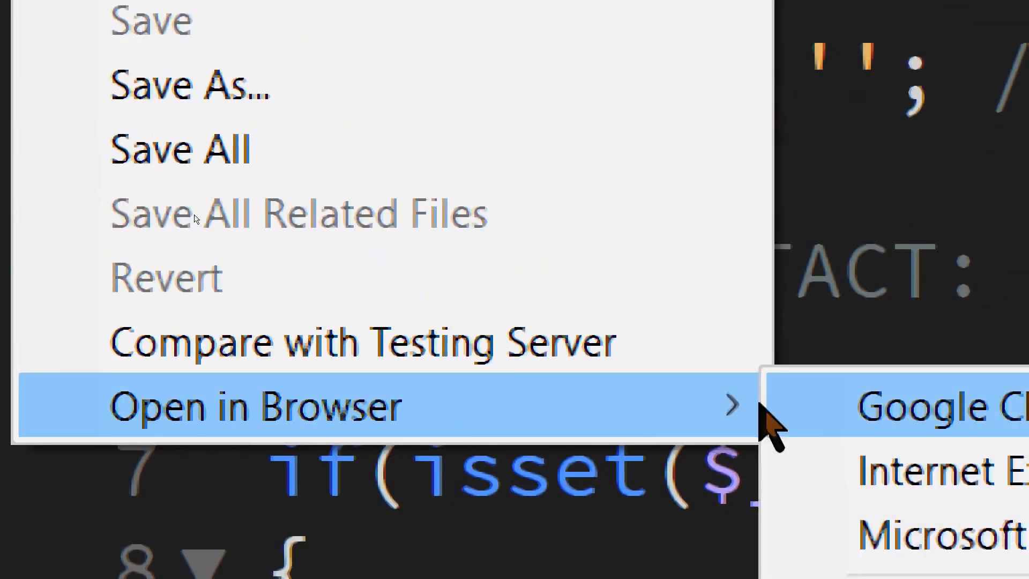
click(847, 407)
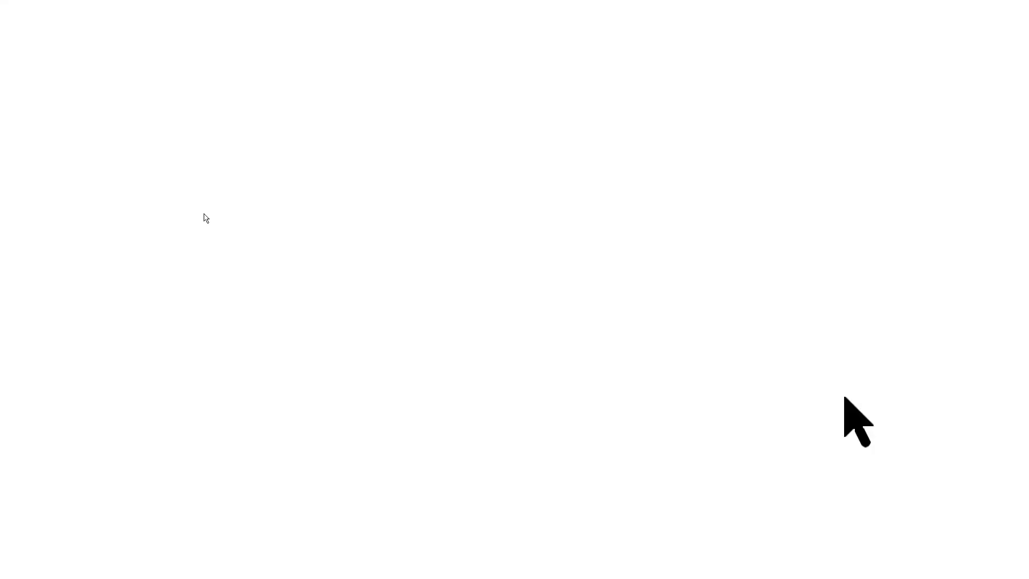